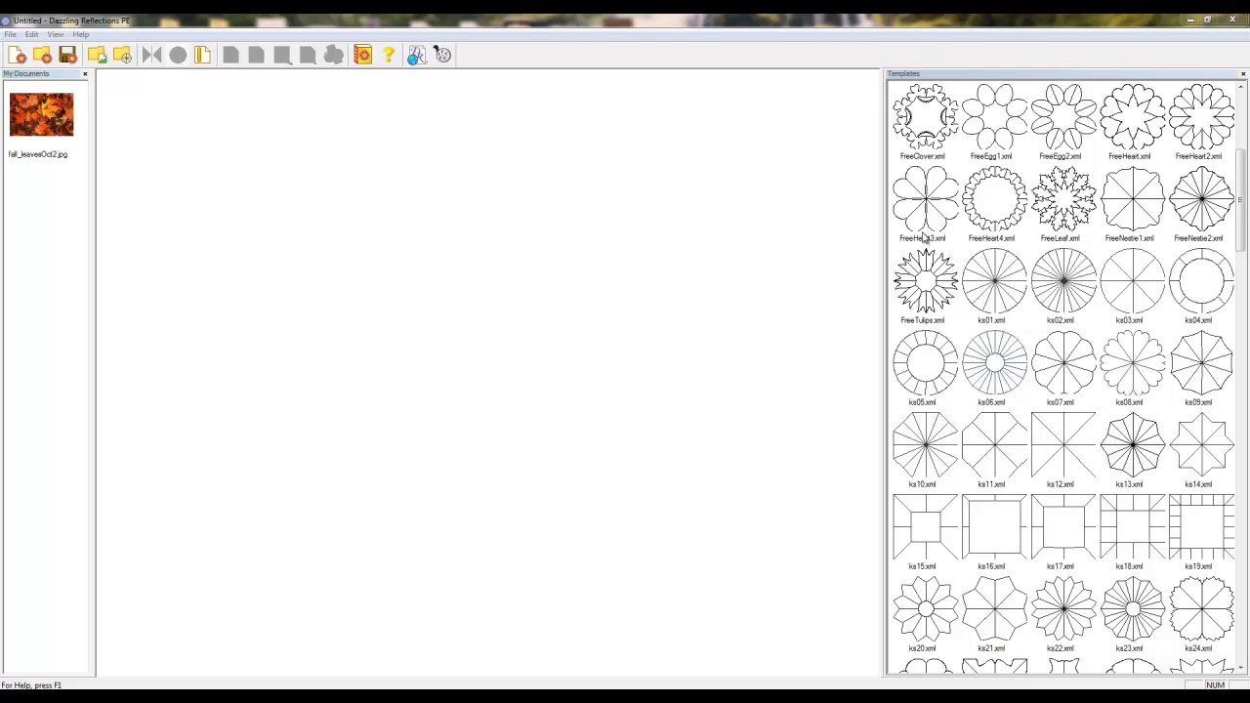
Build a kaleidoscope from template ks02.xml and fall_leavesOct2.jpg, shifting the photo within the wedge to get an orange leaf pattern.
click(1053, 280)
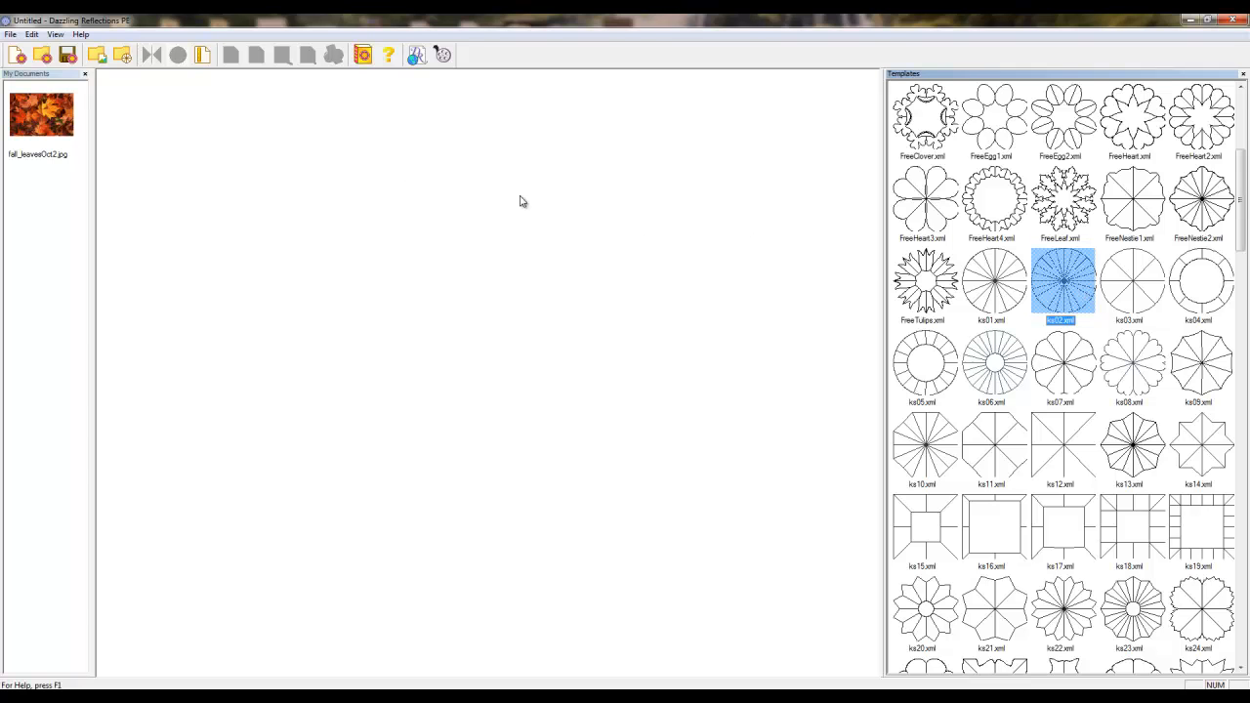
click(41, 117)
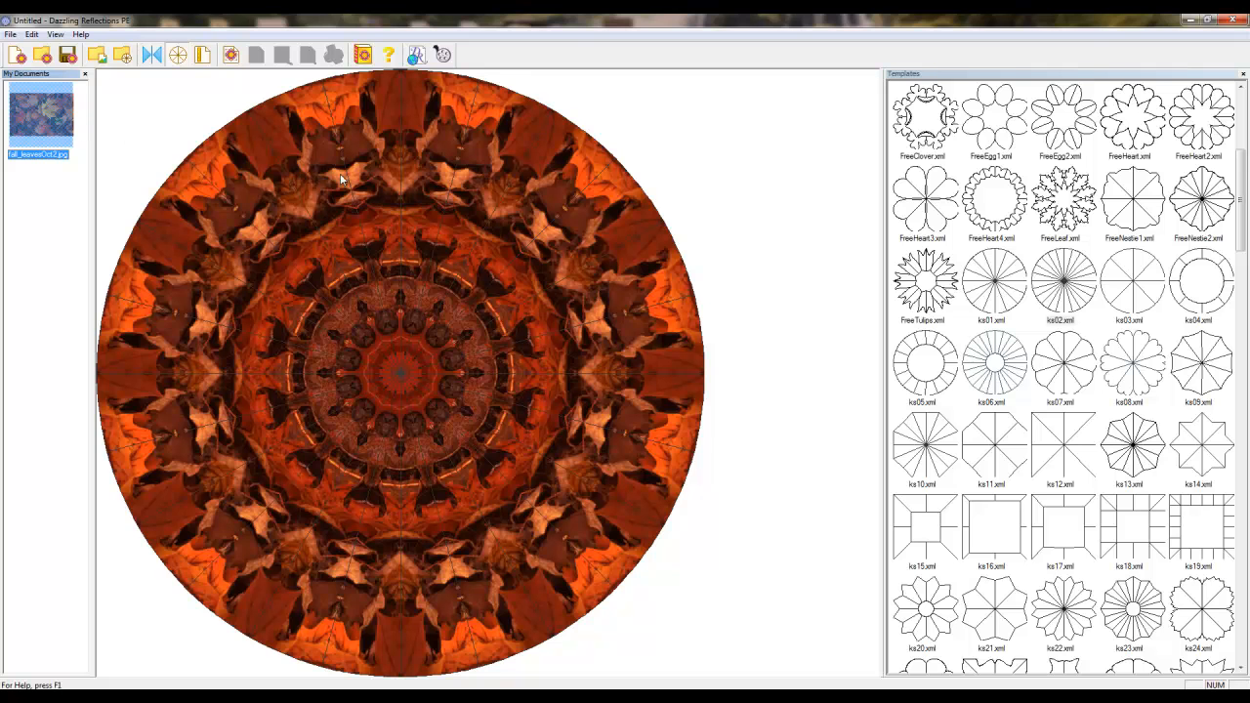
click(427, 176)
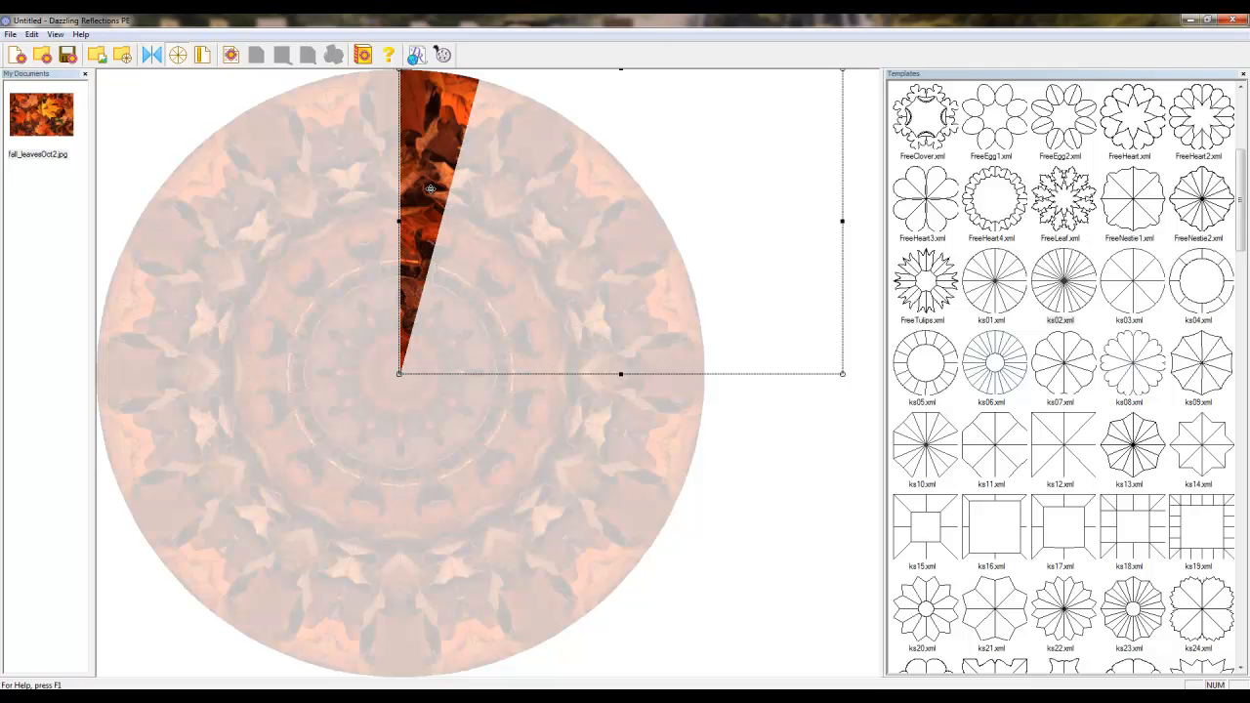
drag(430, 189, 363, 182)
drag(442, 183, 373, 186)
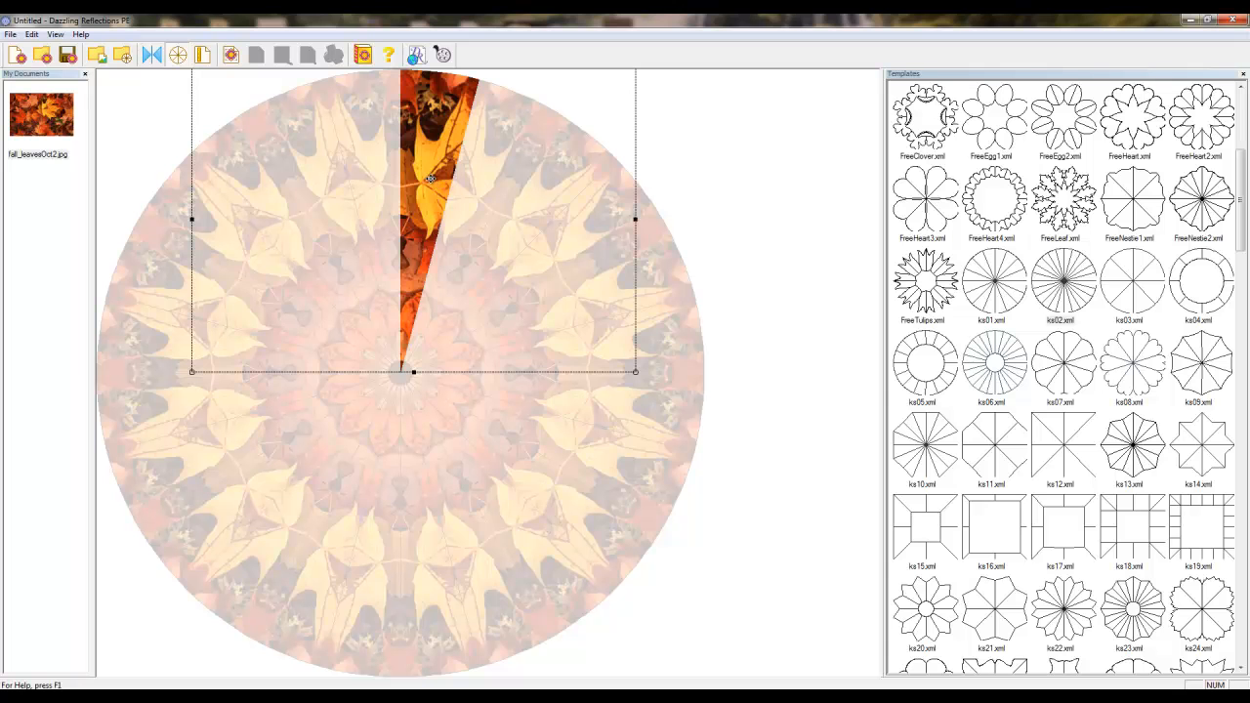
drag(430, 179, 378, 213)
drag(473, 197, 436, 166)
mouse_move(428, 233)
mouse_down()
mouse_move(432, 206)
mouse_move(430, 218)
mouse_up()
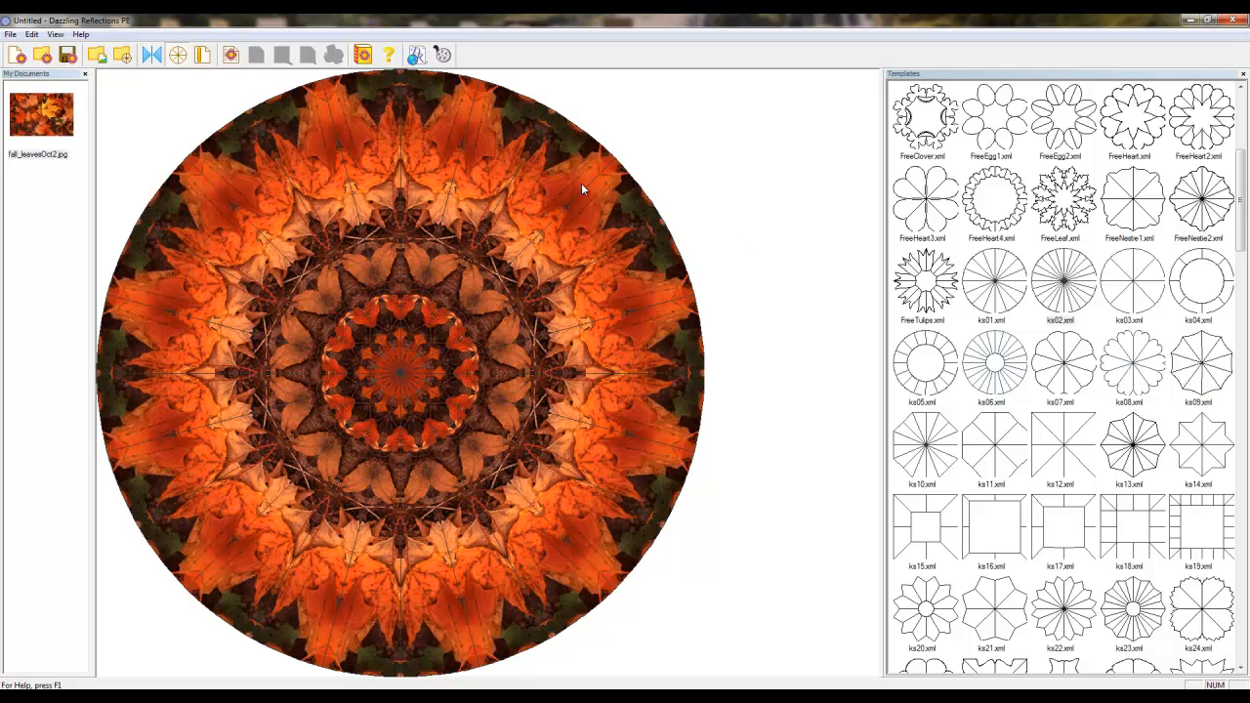
Export the kaleidoscope at 3 x 3 inches and 300 dpi as a PNG named PumpkinScope in the Pumpkin Project folder.
click(10, 34)
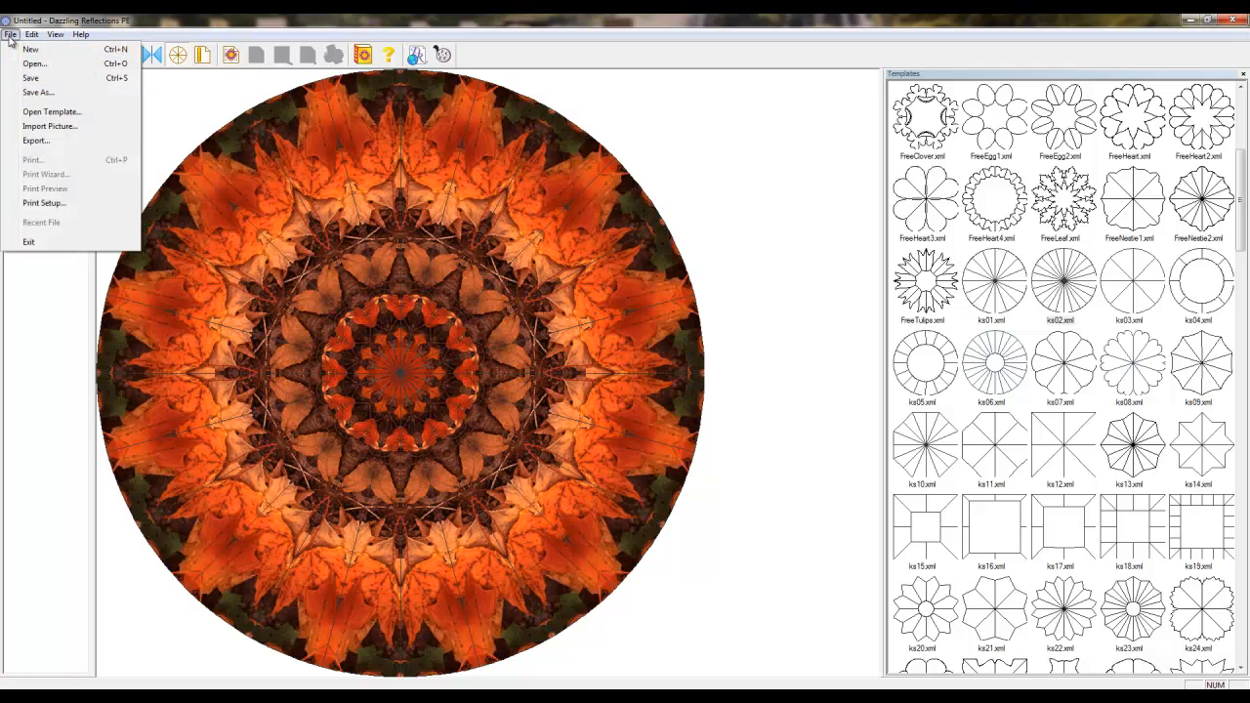
click(36, 142)
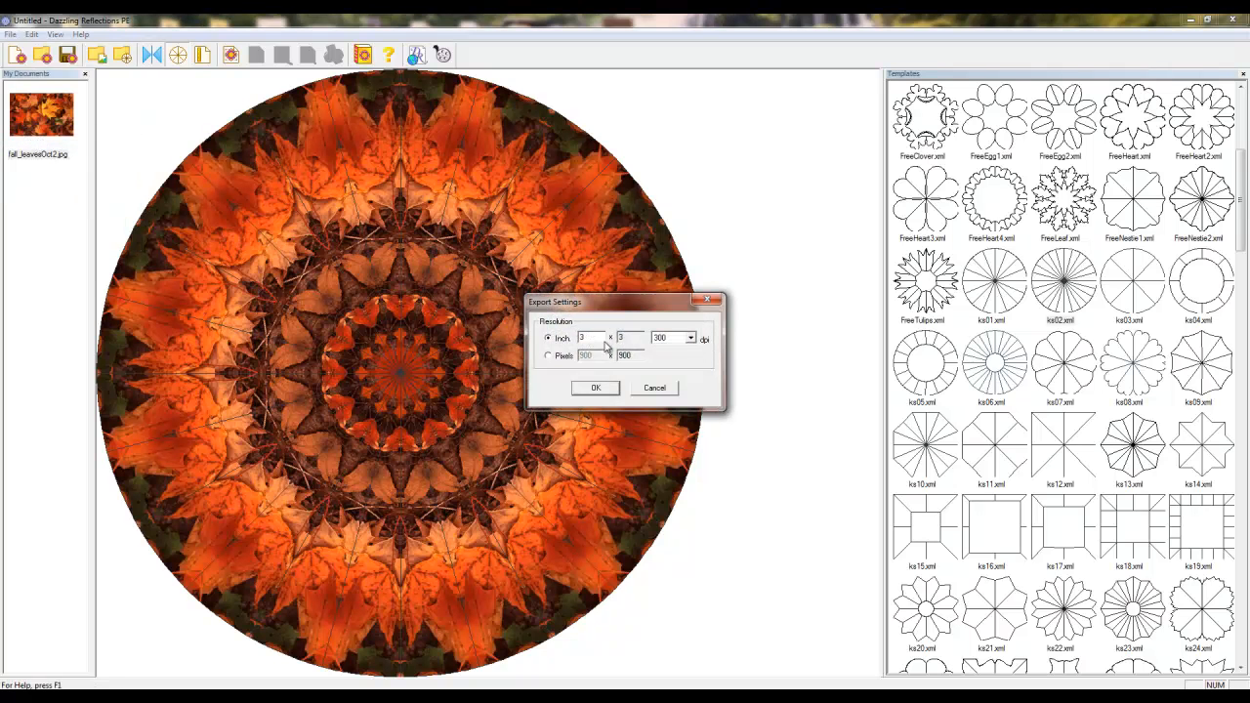
click(595, 388)
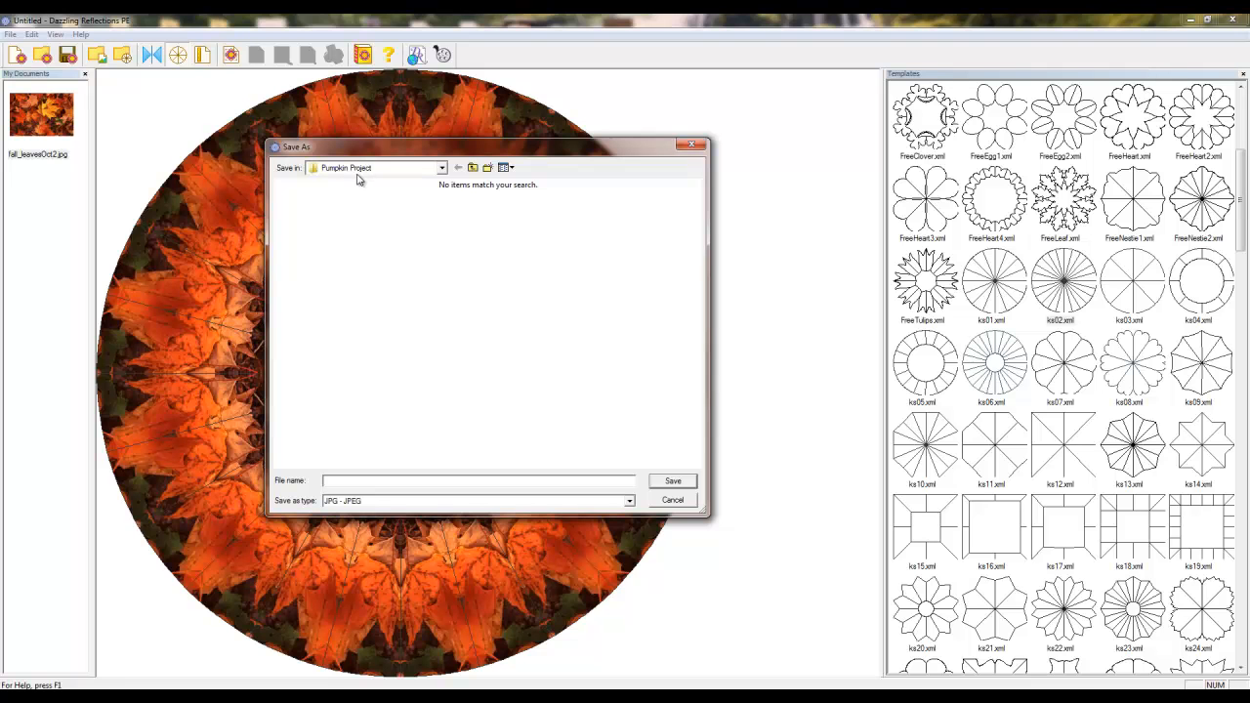
click(344, 503)
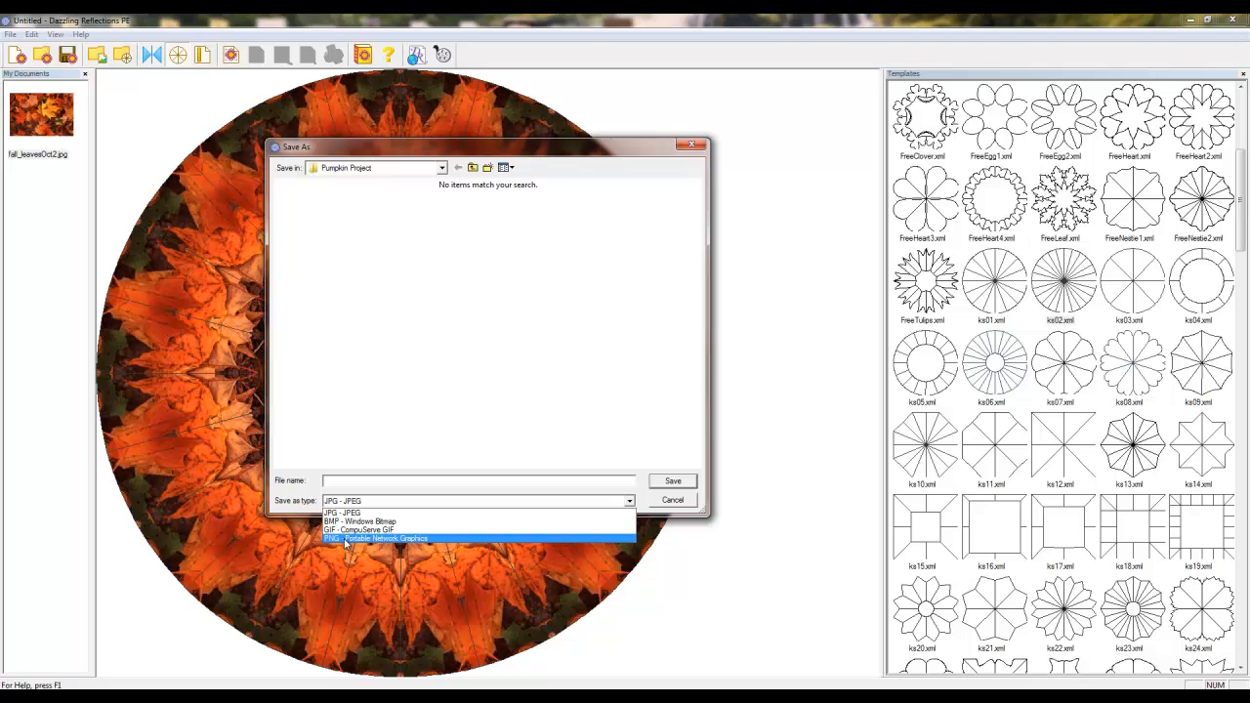
click(345, 540)
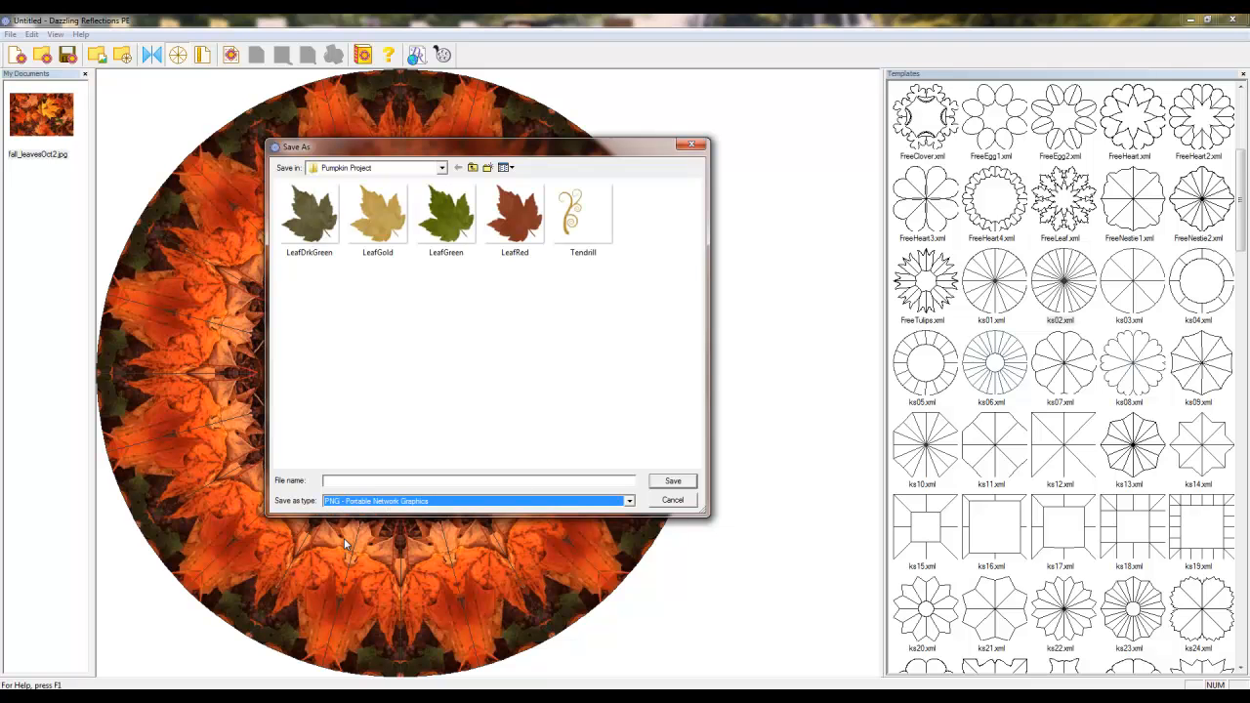
click(334, 480)
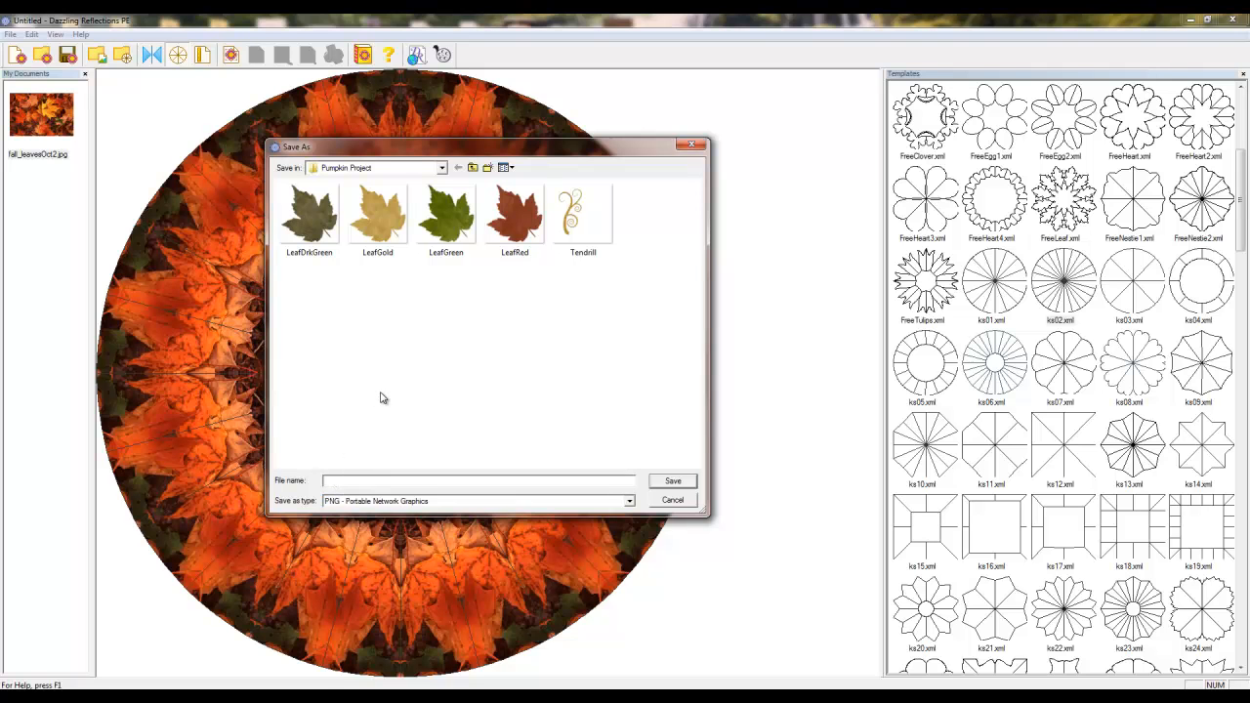
text(P)
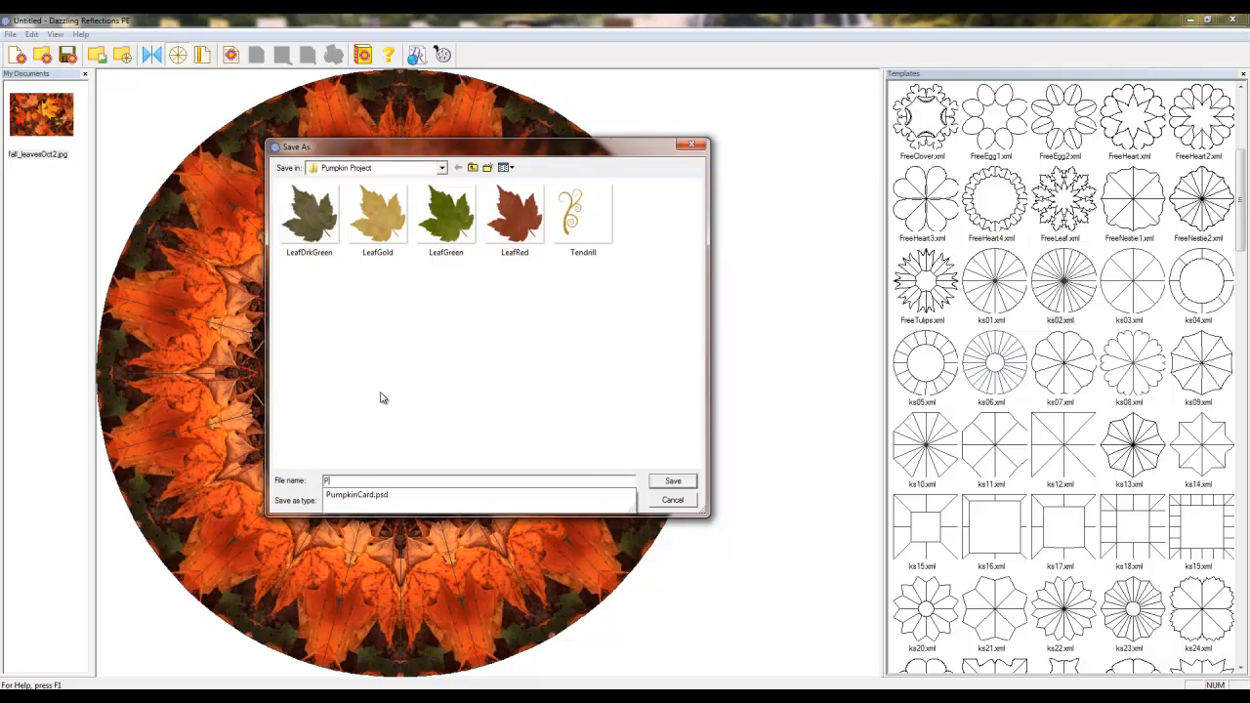
text(umpkinScope)
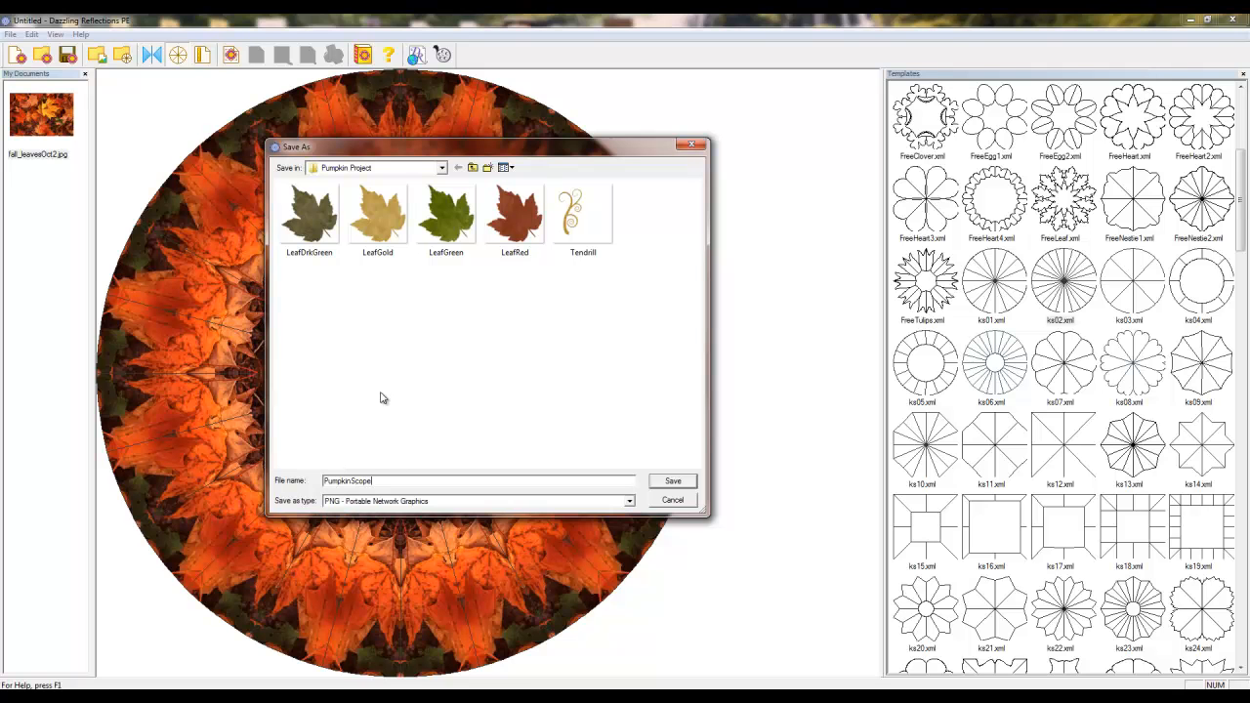
click(664, 479)
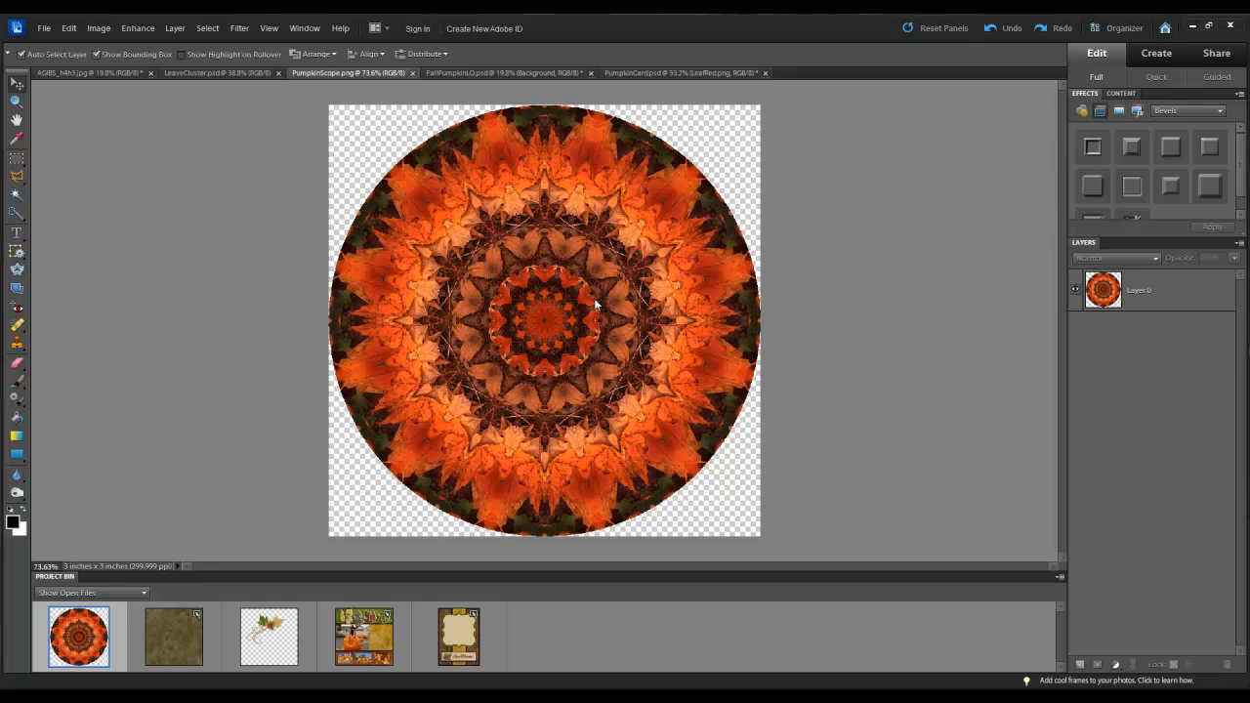
Switch to Photoshop Elements and create a blank 4 x 4 inch RGB document at 300 pixels/inch with a transparent background.
click(43, 29)
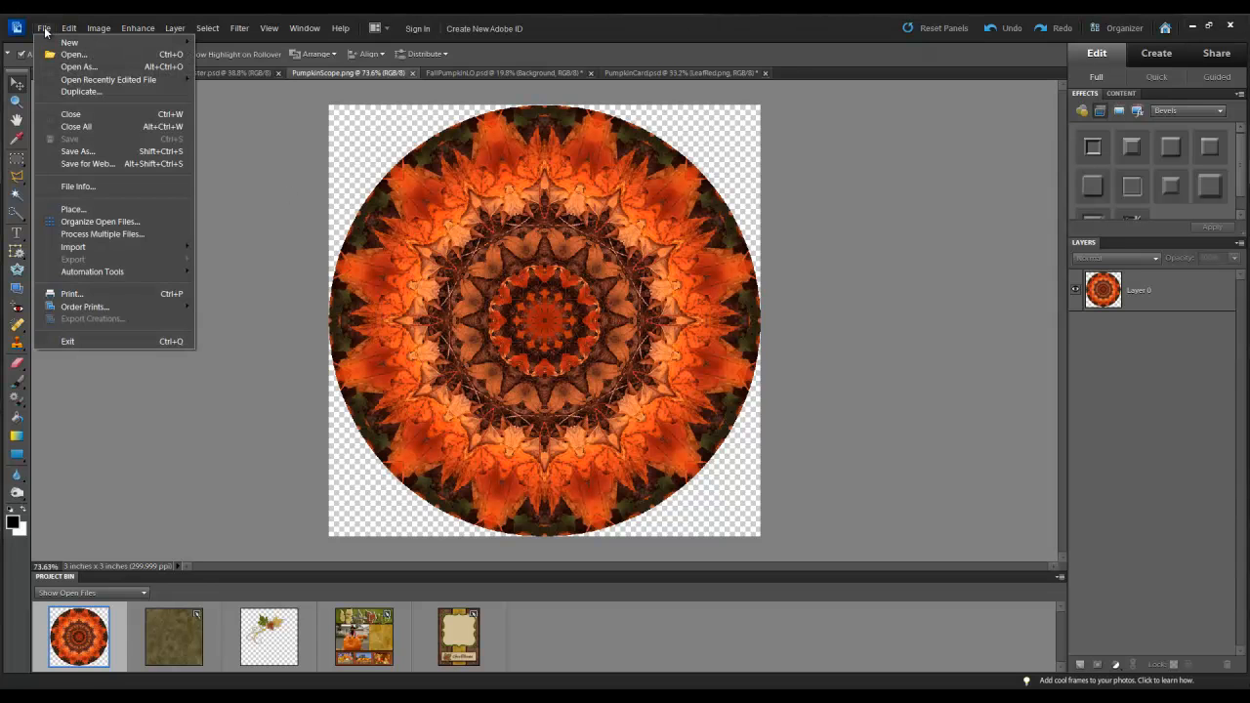
mouse_move(172, 43)
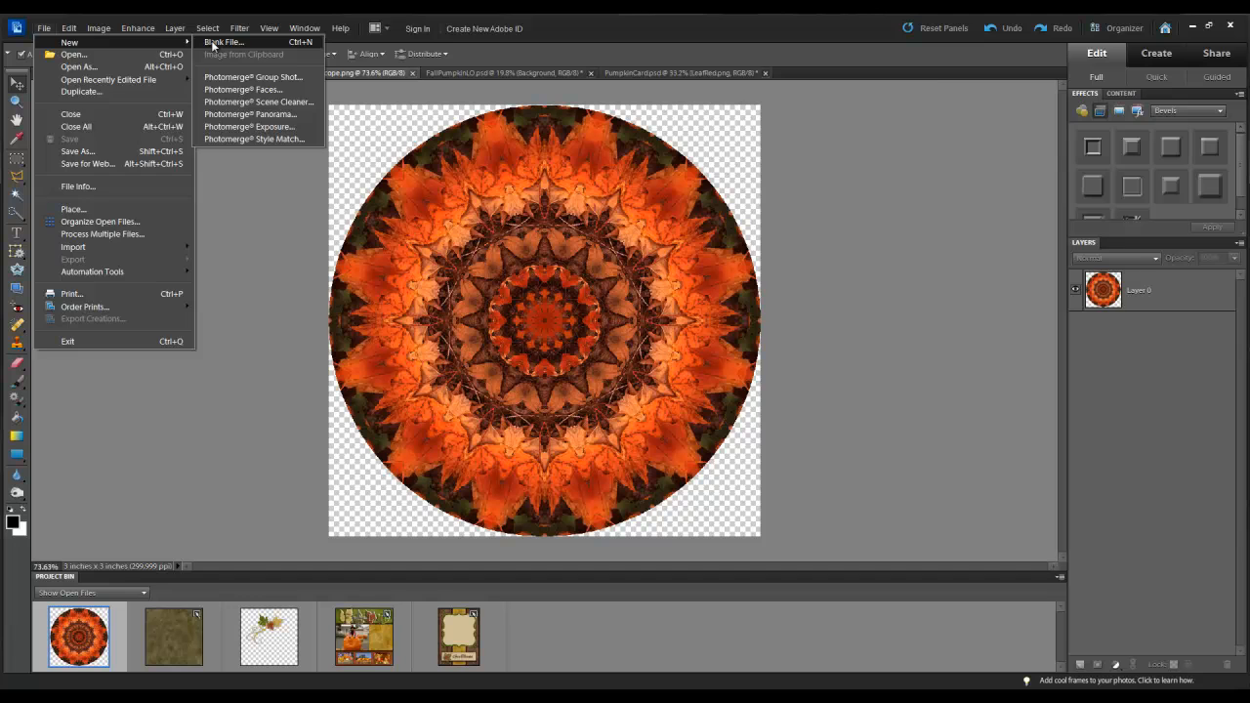
click(213, 44)
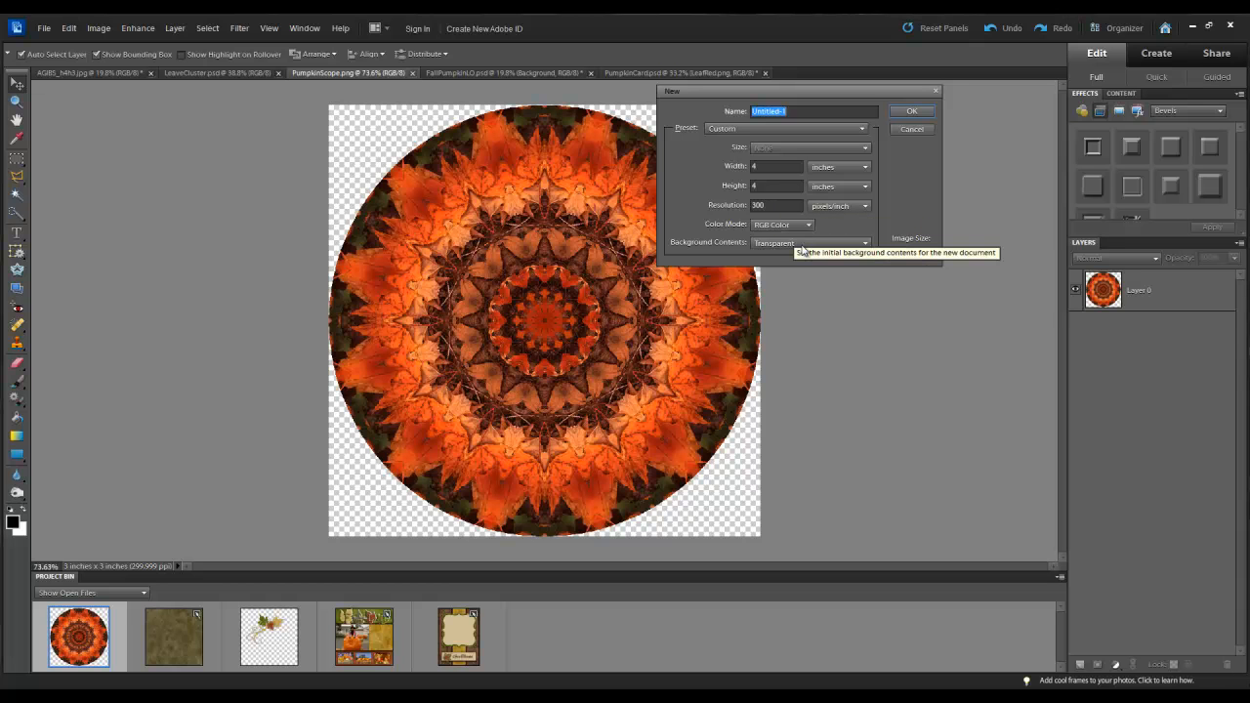
click(913, 110)
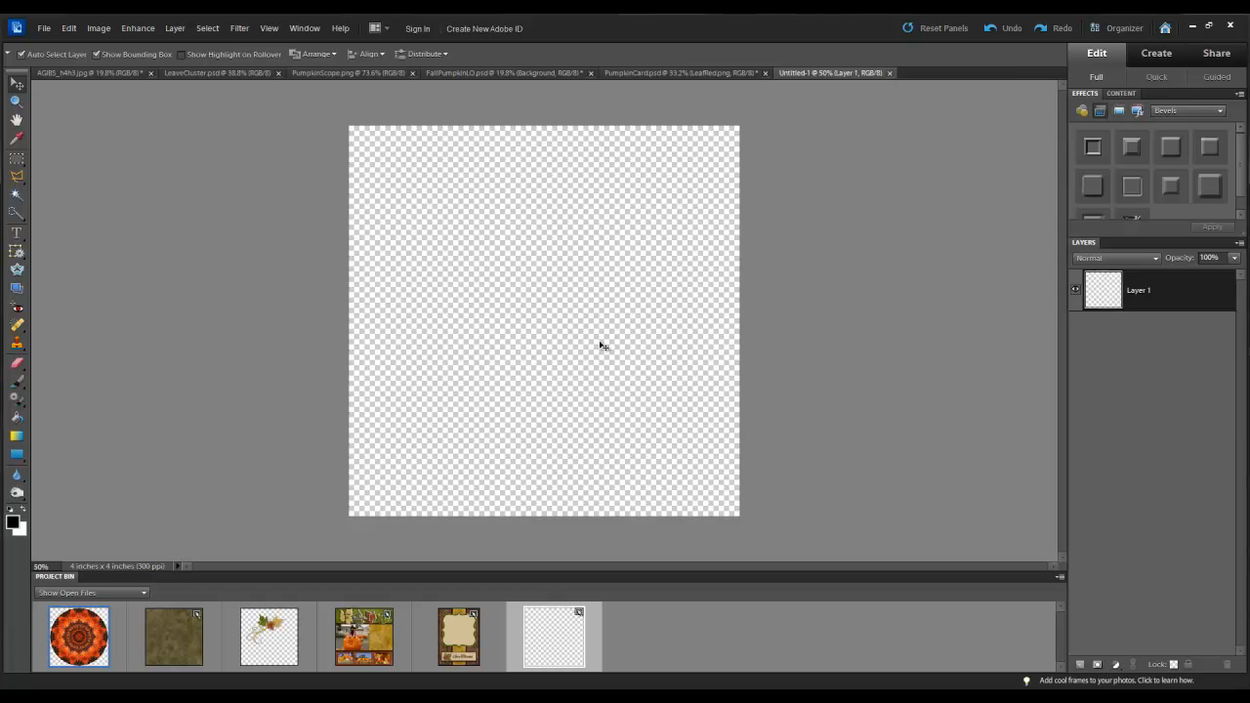
Place PumpkinScope.png in the centre of the blank document and squeeze it into an upright oval at about 70% width.
drag(79, 646, 546, 315)
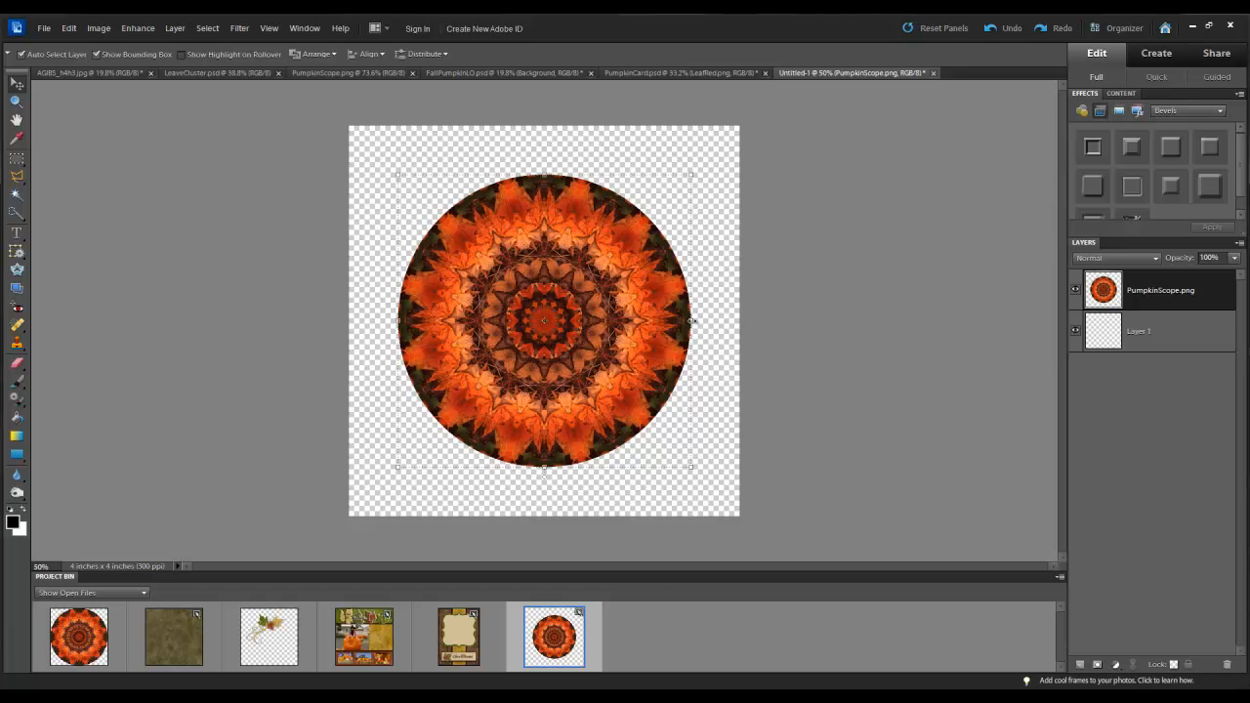
drag(691, 320, 587, 329)
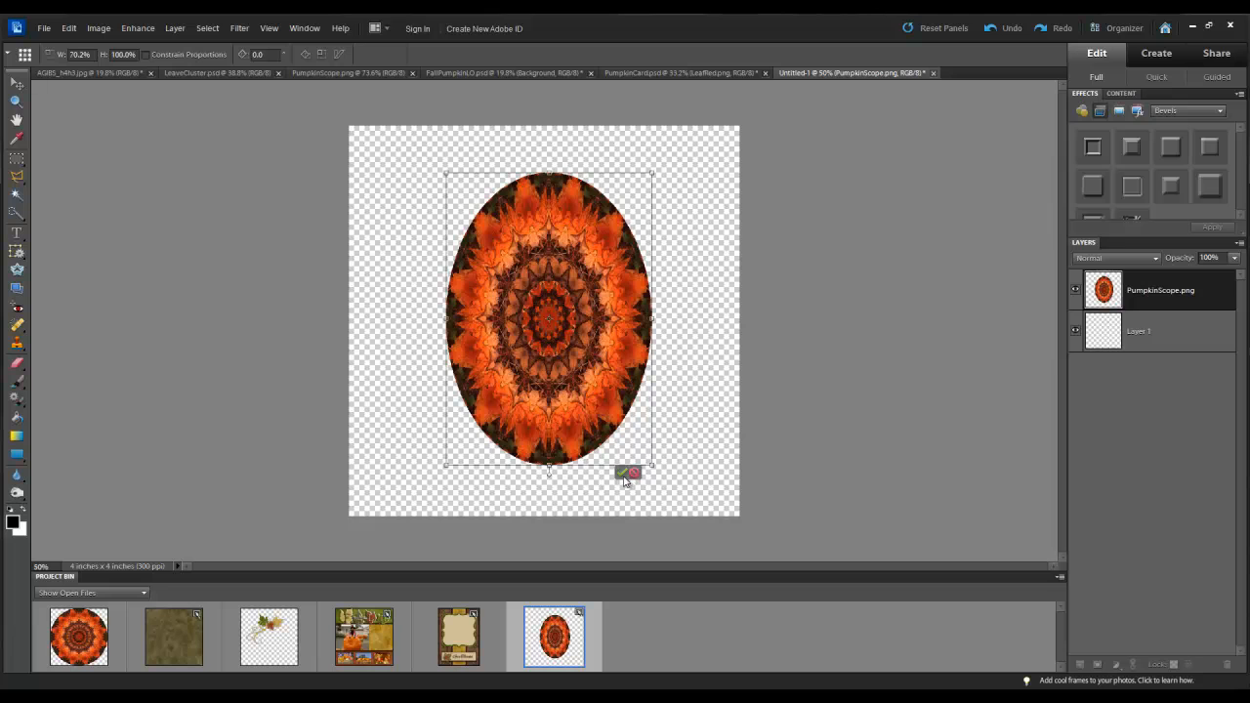
click(621, 475)
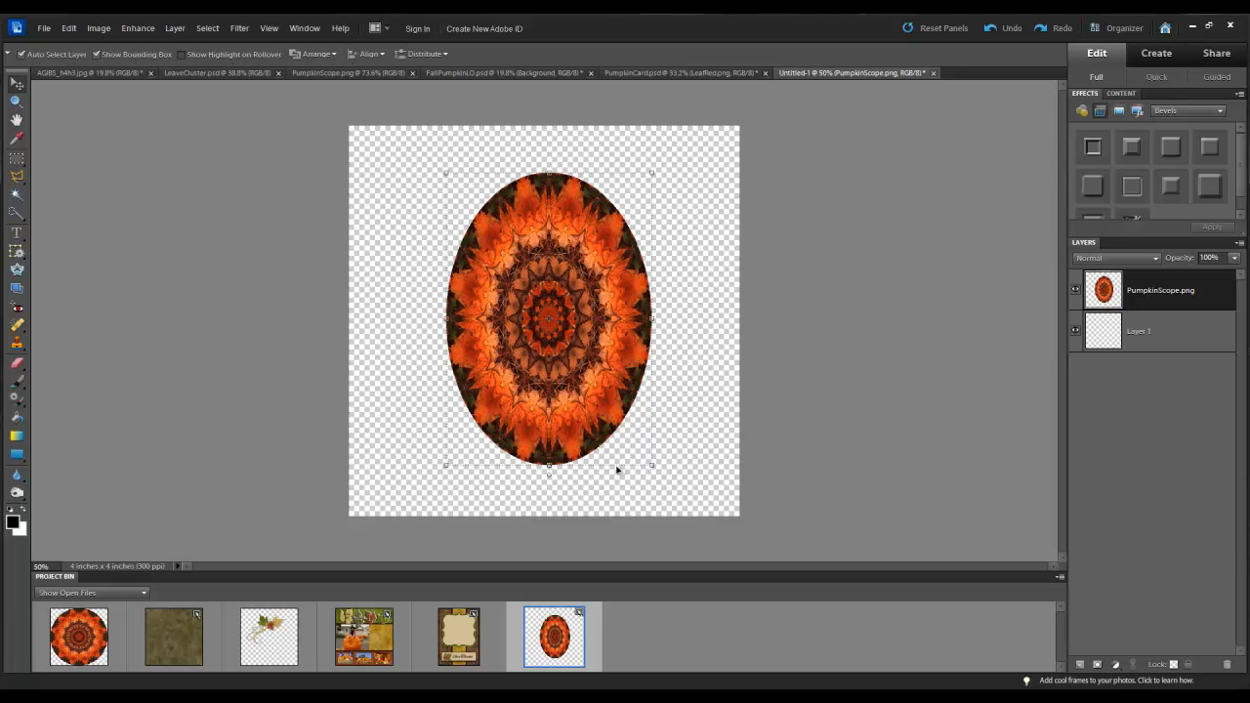
Give the oval's layer style a drop shadow, an upward bevel and an 18 px stroke.
right_click(572, 325)
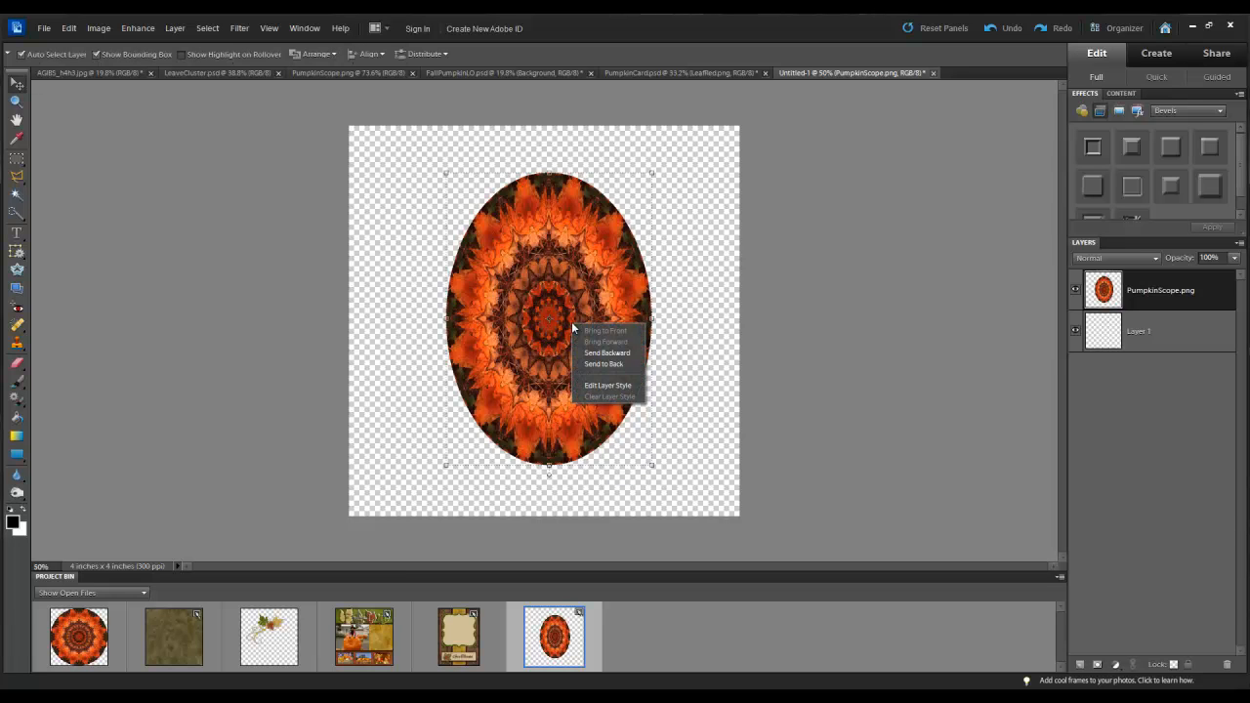
click(596, 387)
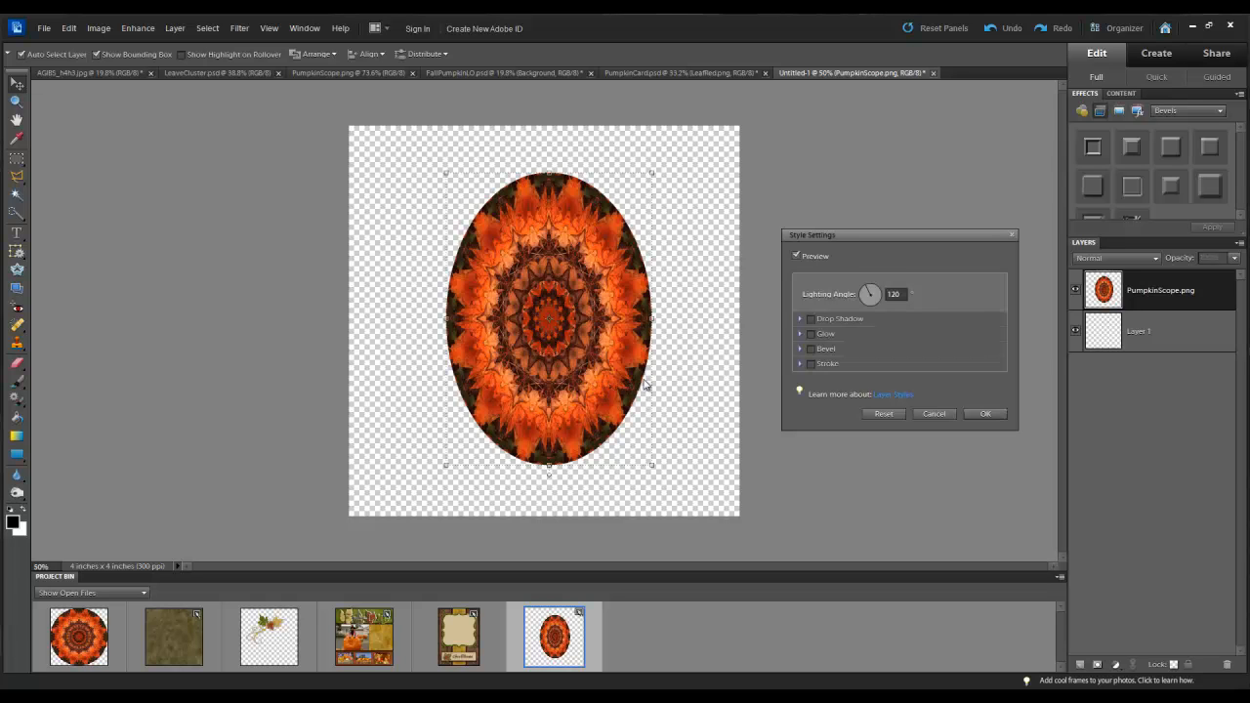
click(810, 318)
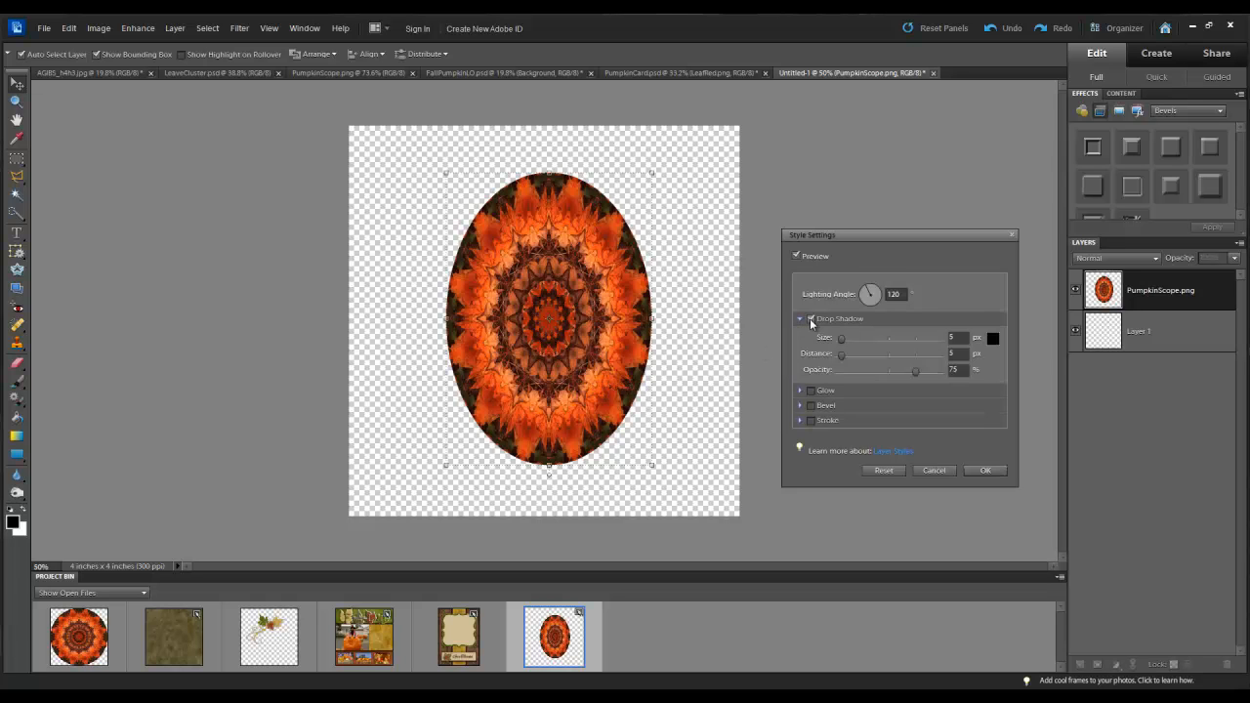
click(809, 405)
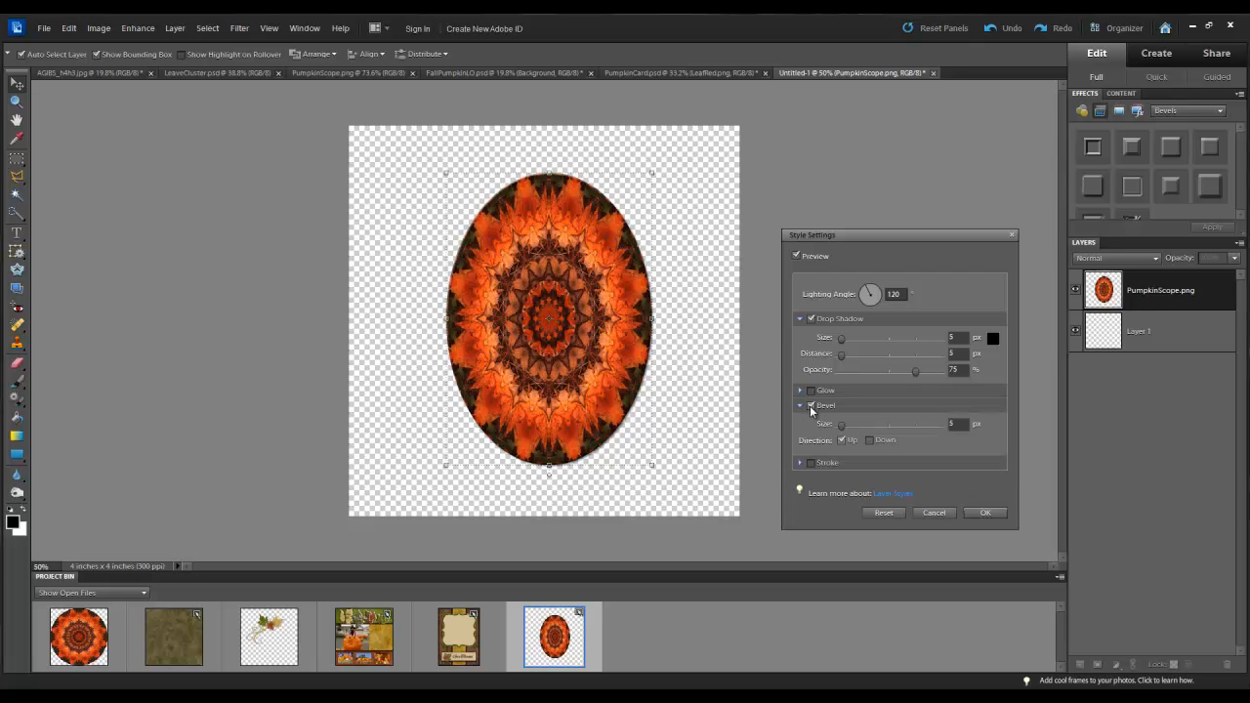
click(810, 462)
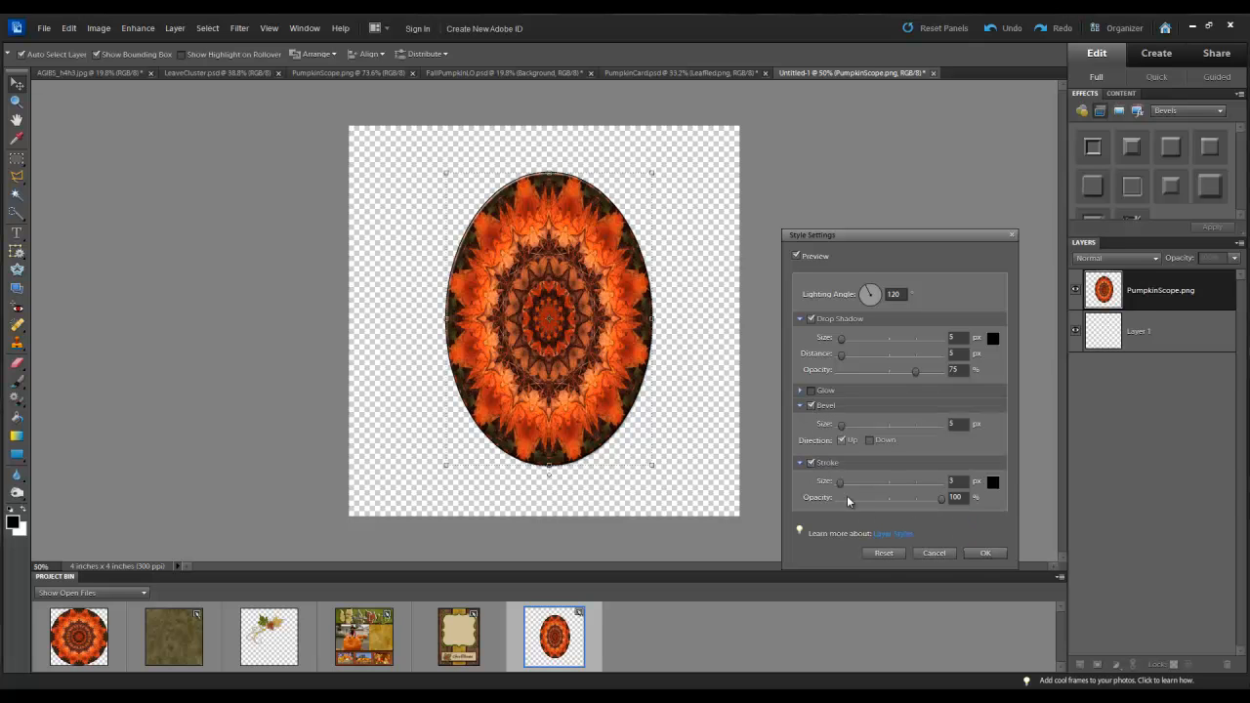
drag(839, 483, 847, 490)
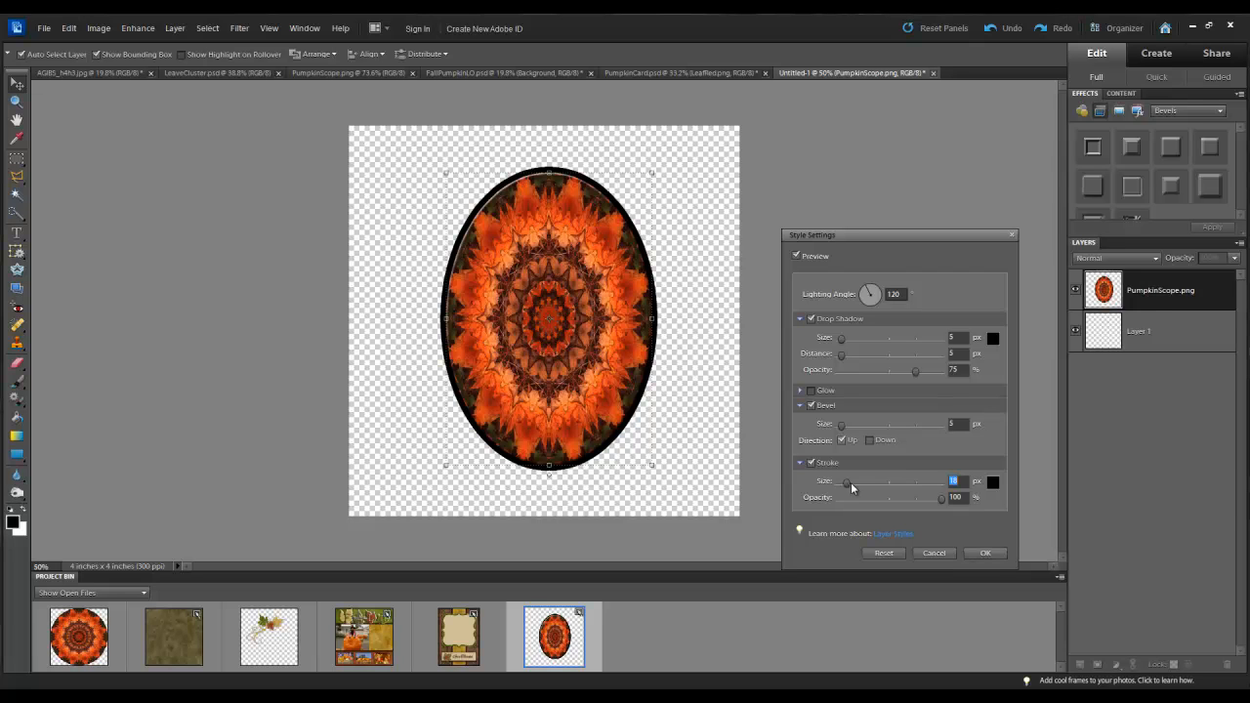
Set the stroke colour to reddish brown #693631, starting from a dark tone sampled in the kaleidoscope.
click(991, 485)
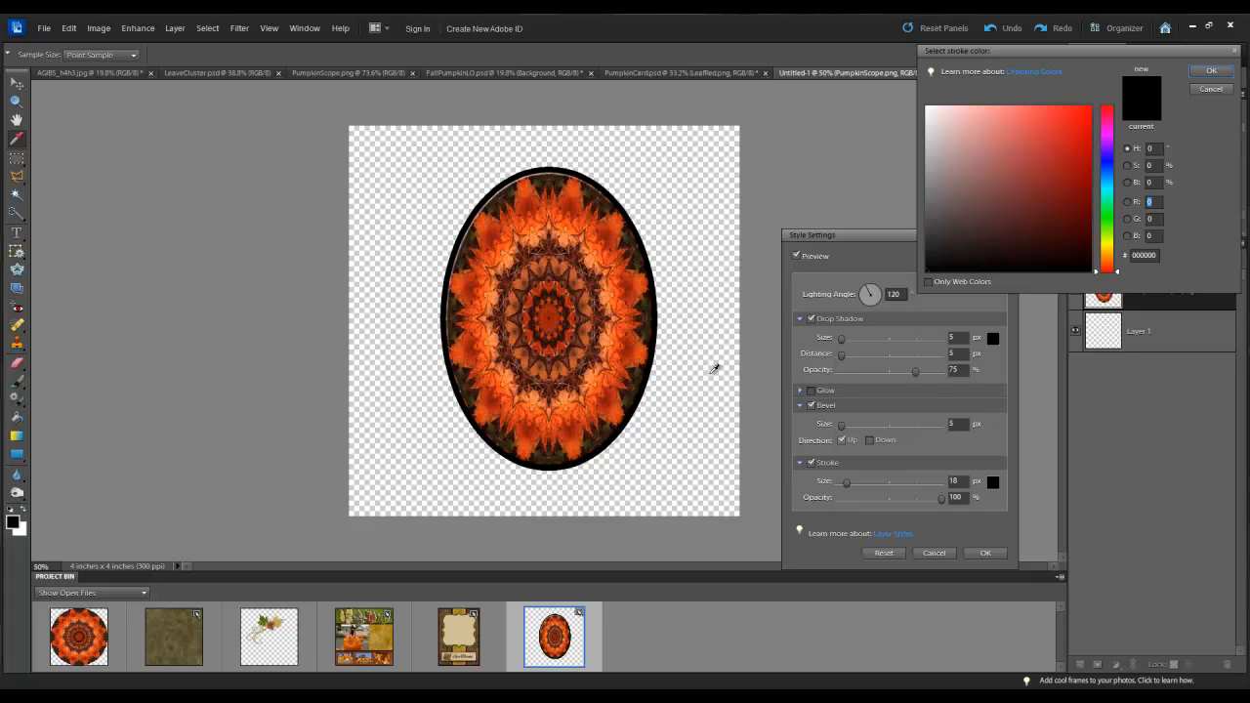
click(578, 322)
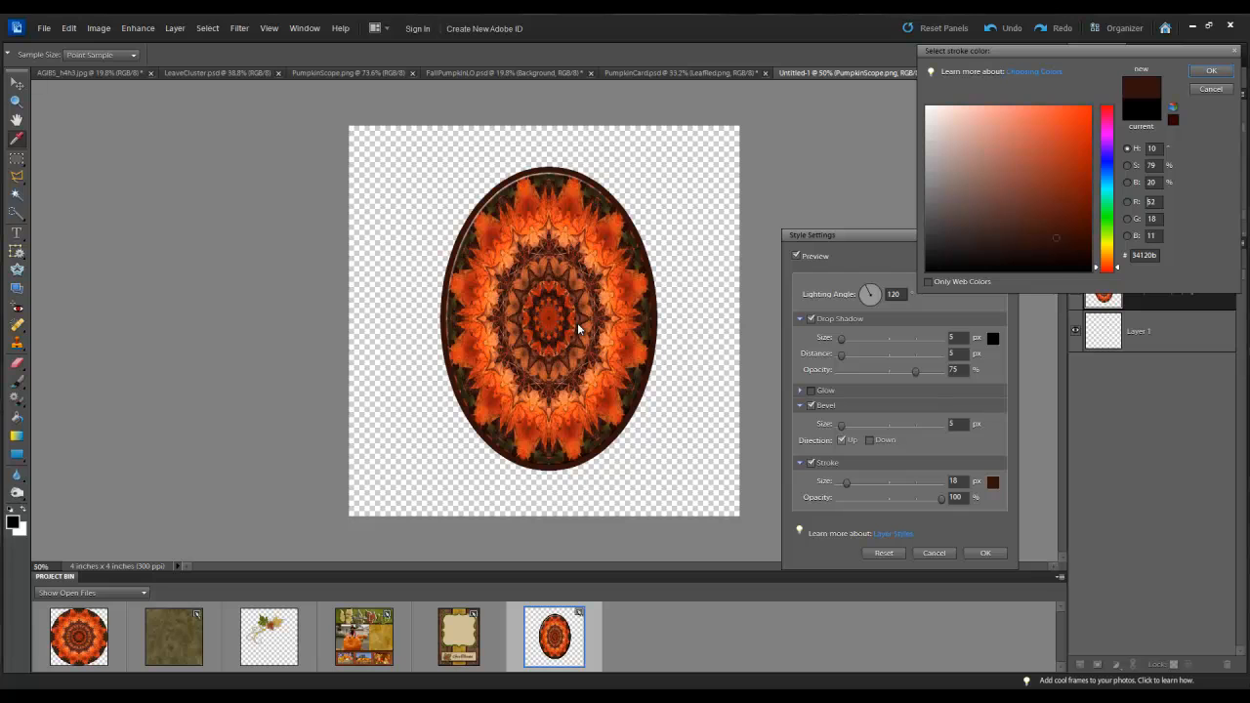
click(582, 314)
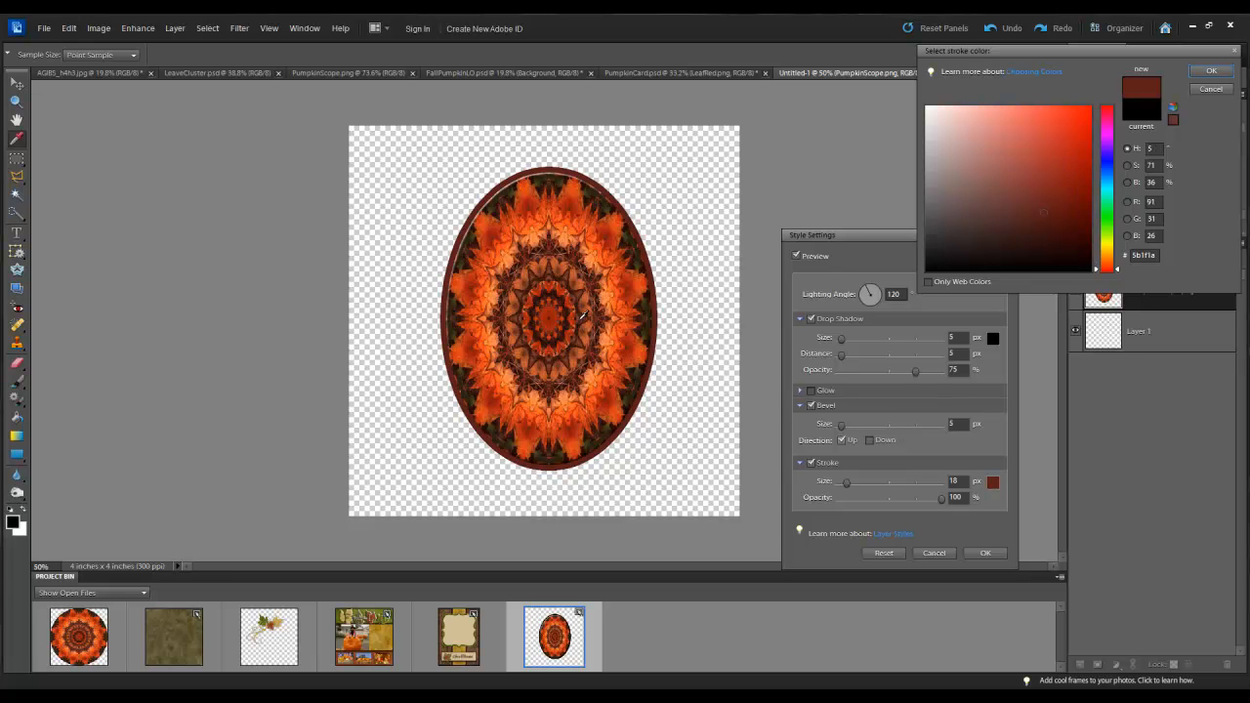
click(1037, 205)
drag(1036, 205, 1012, 204)
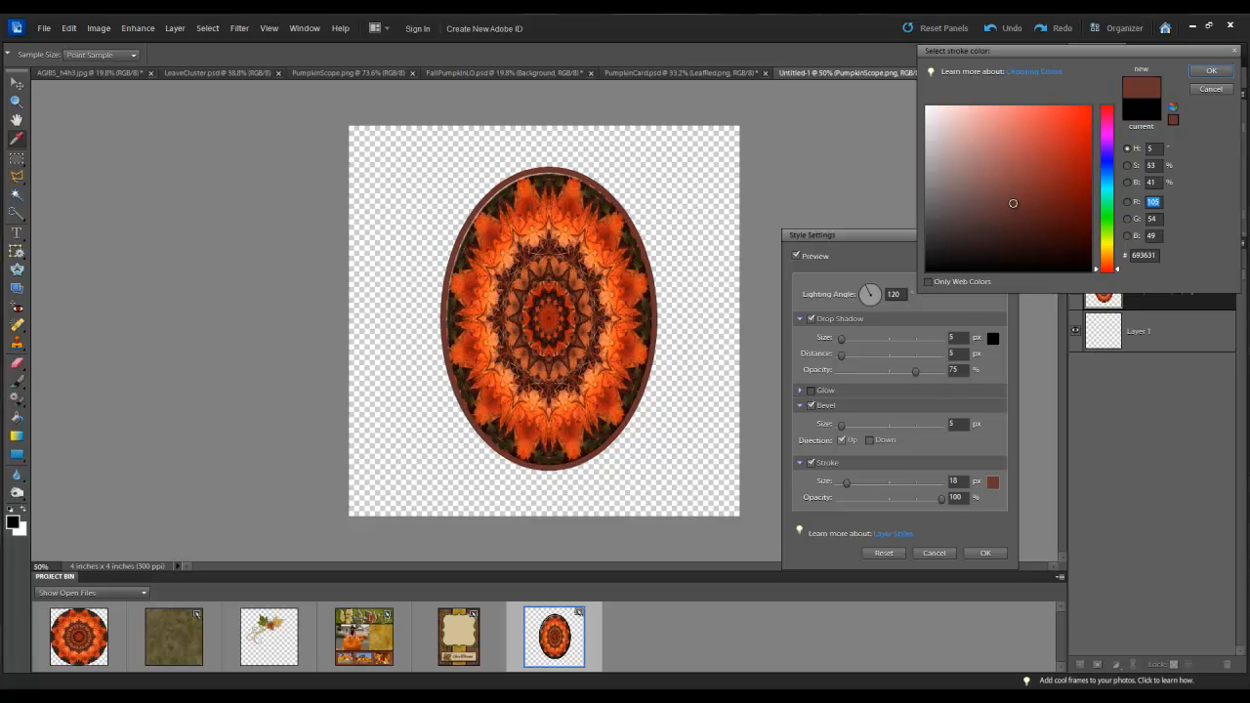
click(1203, 74)
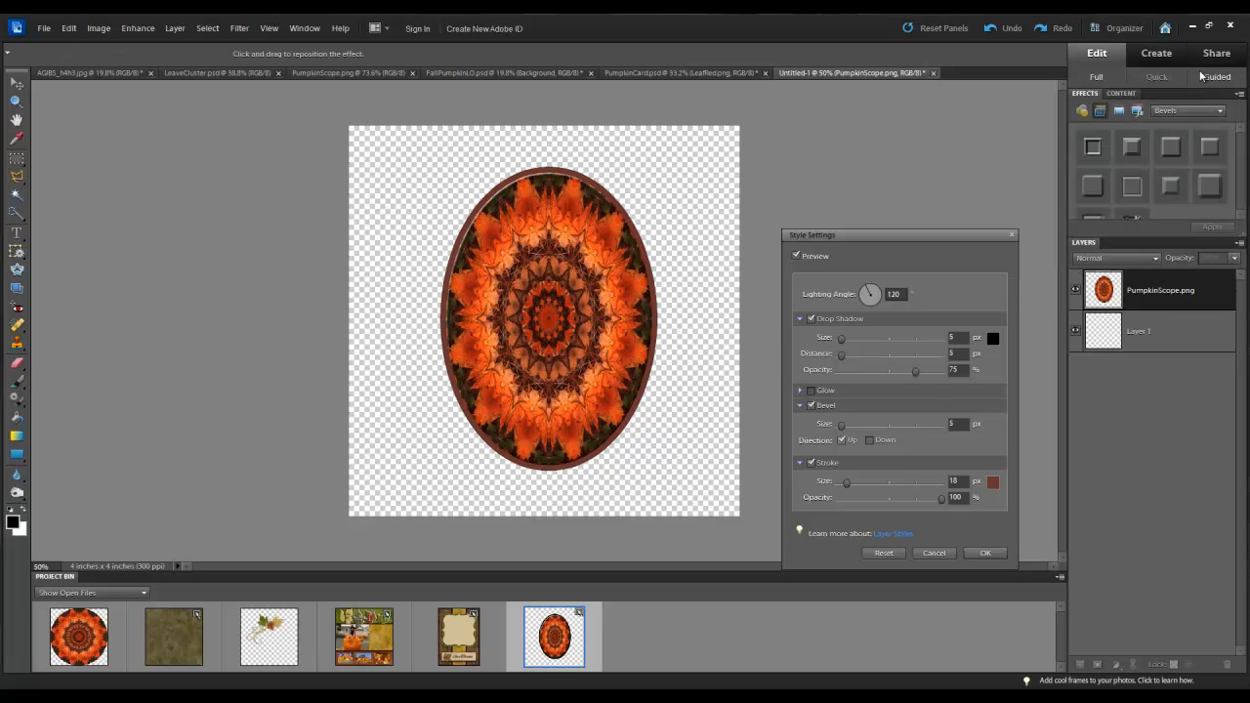
Increase the drop shadow's distance to about 26 px and apply the layer style settings.
click(840, 356)
drag(841, 355, 854, 354)
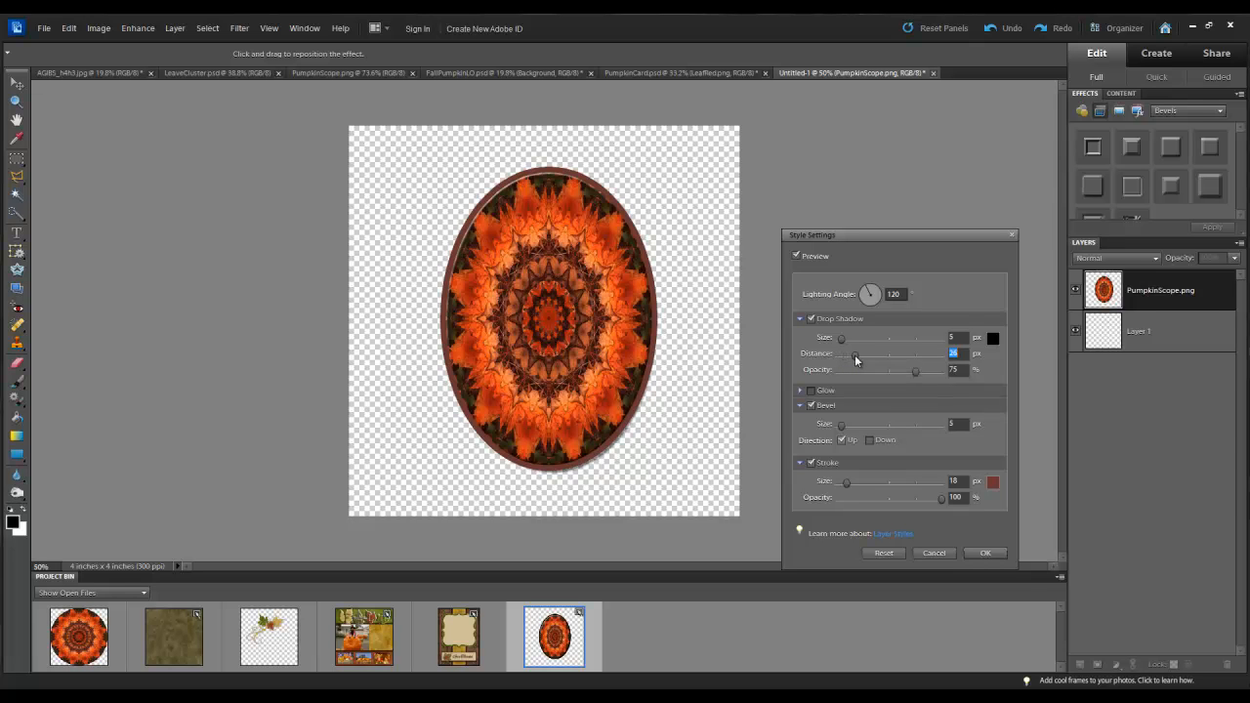
click(993, 552)
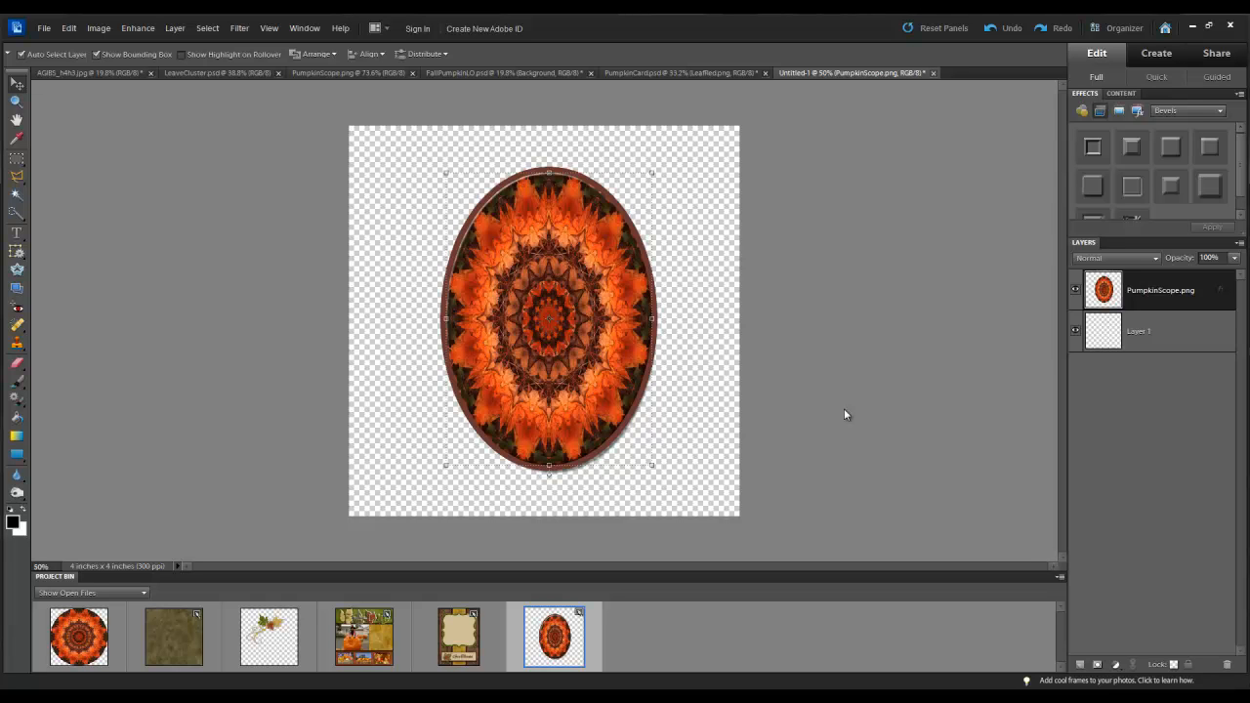
Duplicate the styled oval layer twice, then offset the middle layer to the right and the lowest oval equally to the left.
key(ctrl+j)
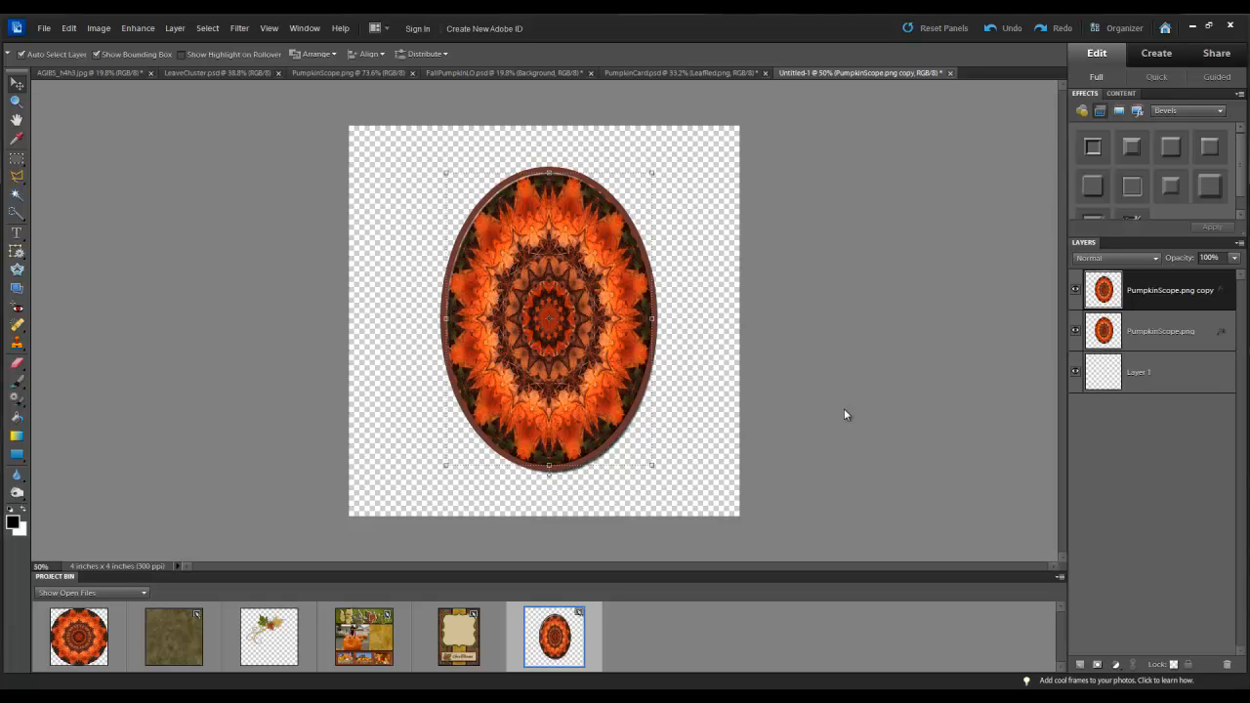
key(ctrl+j)
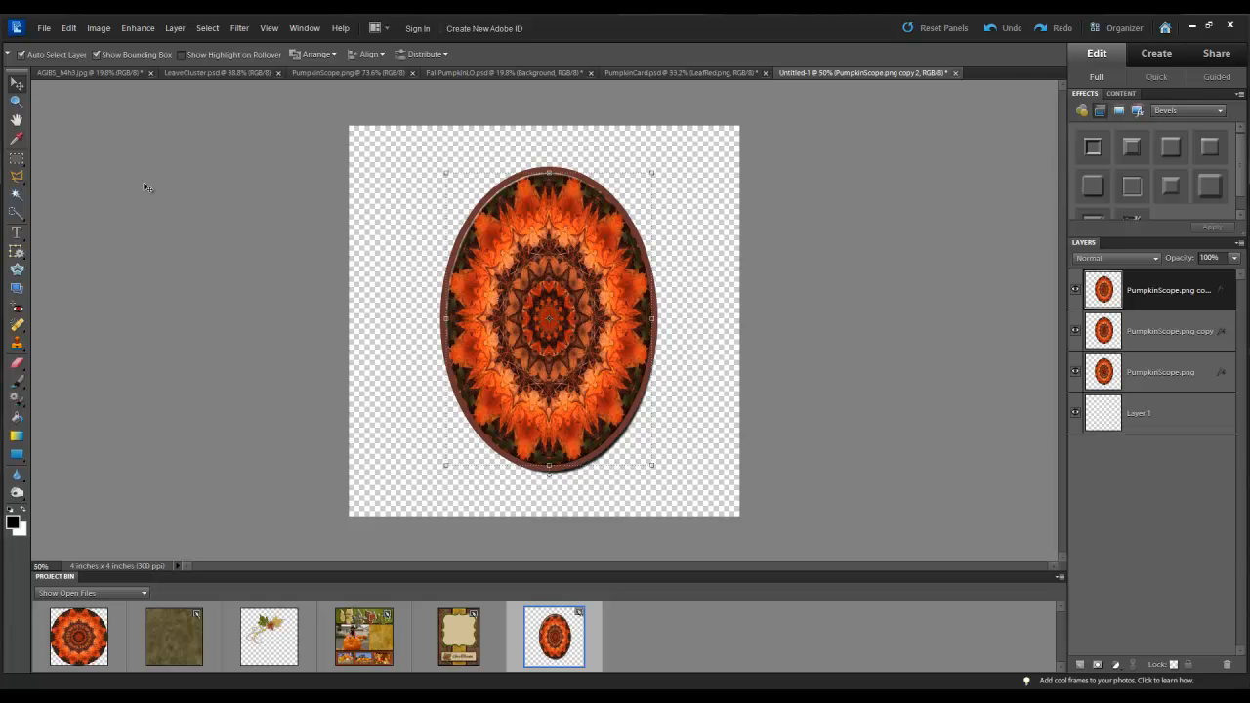
click(22, 56)
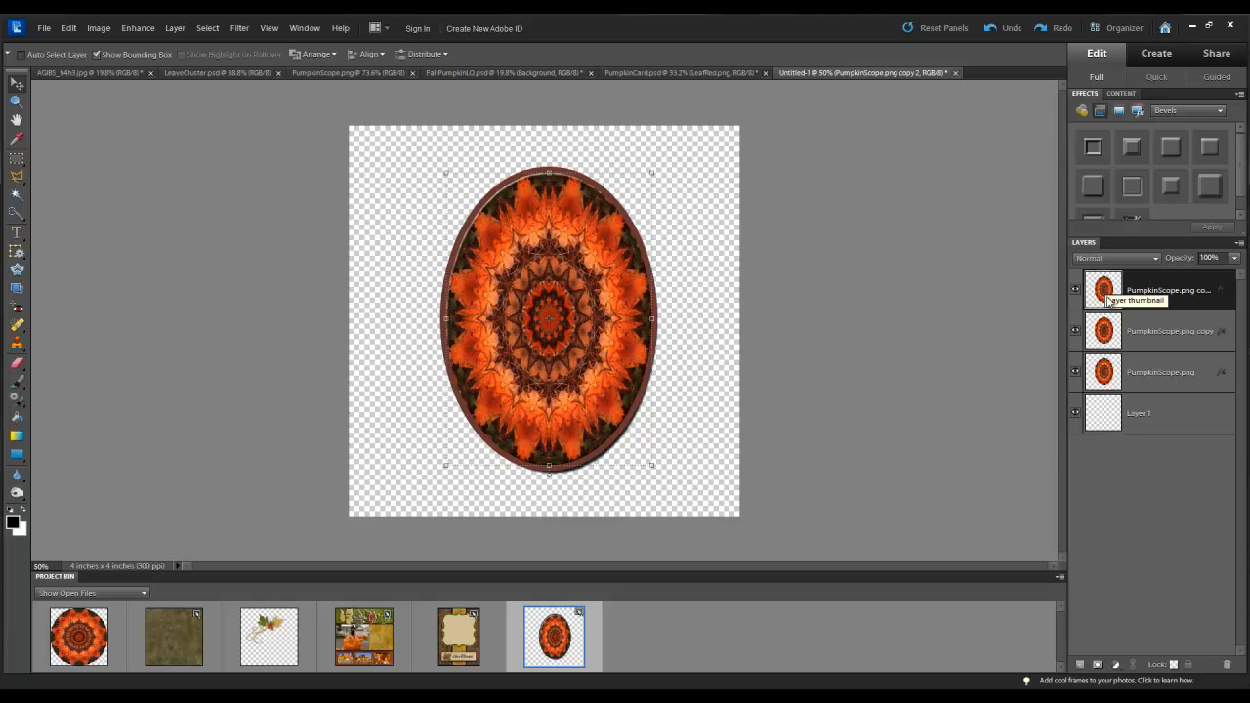
click(1104, 330)
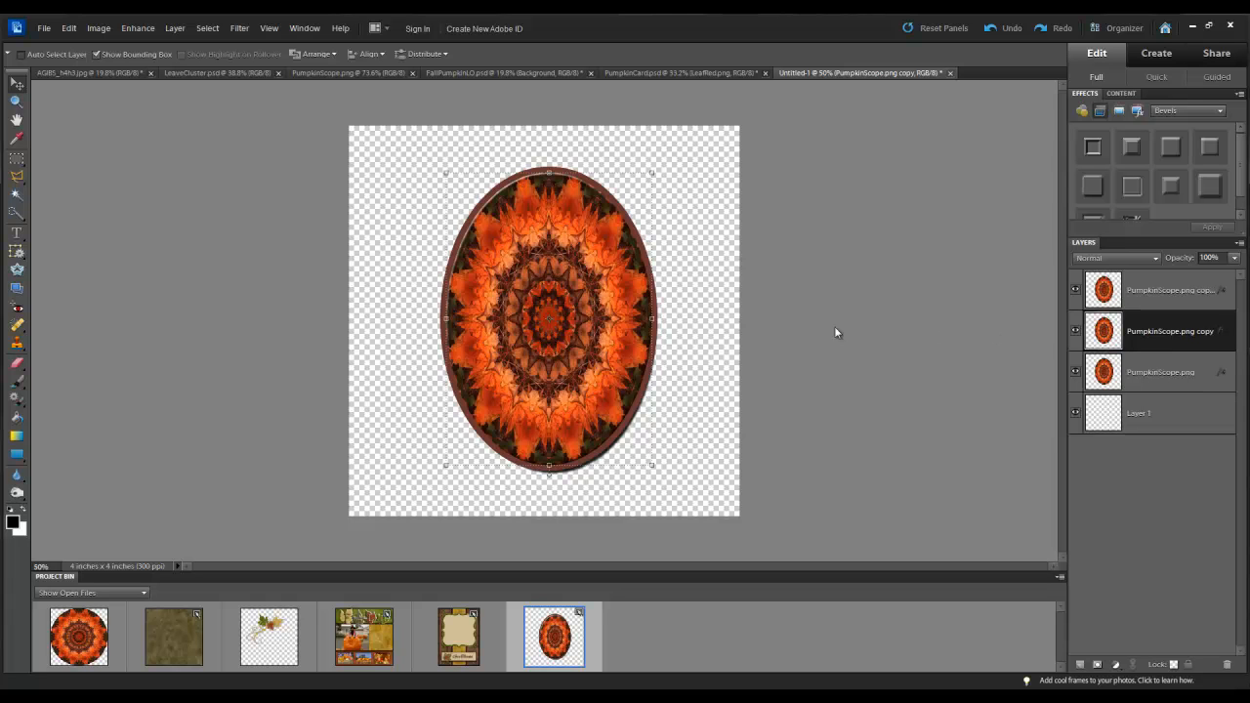
drag(558, 323, 630, 322)
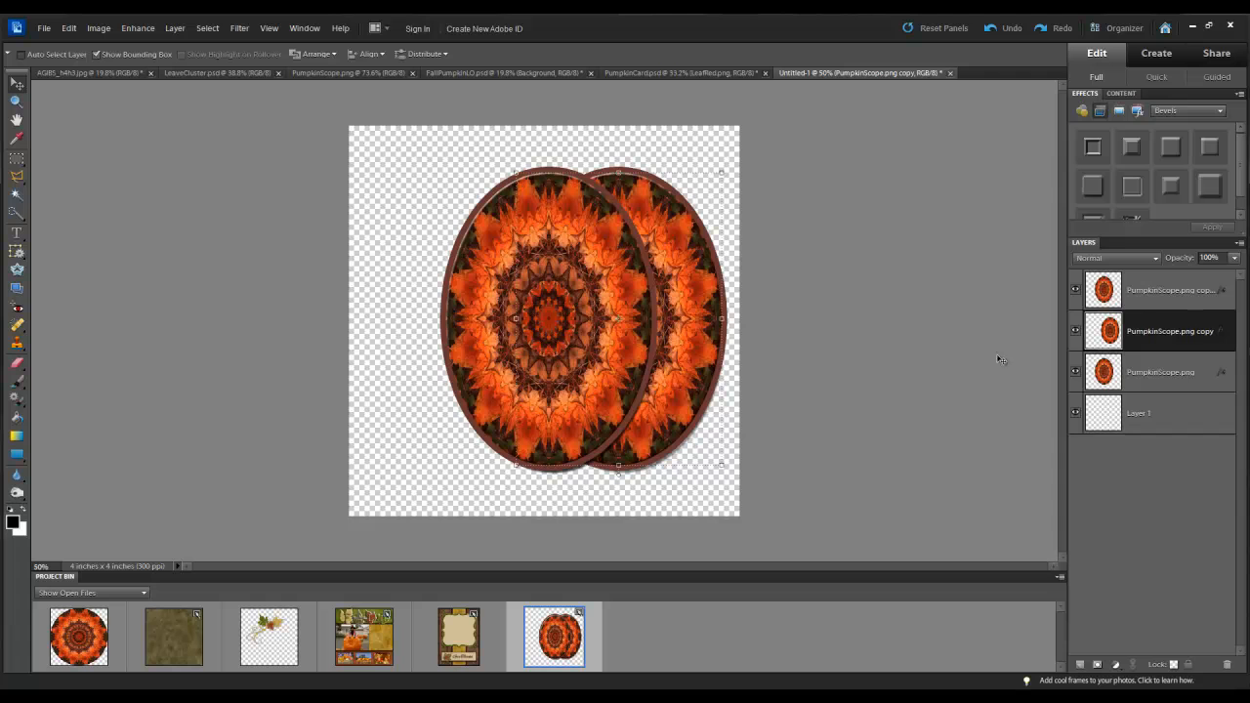
click(1105, 373)
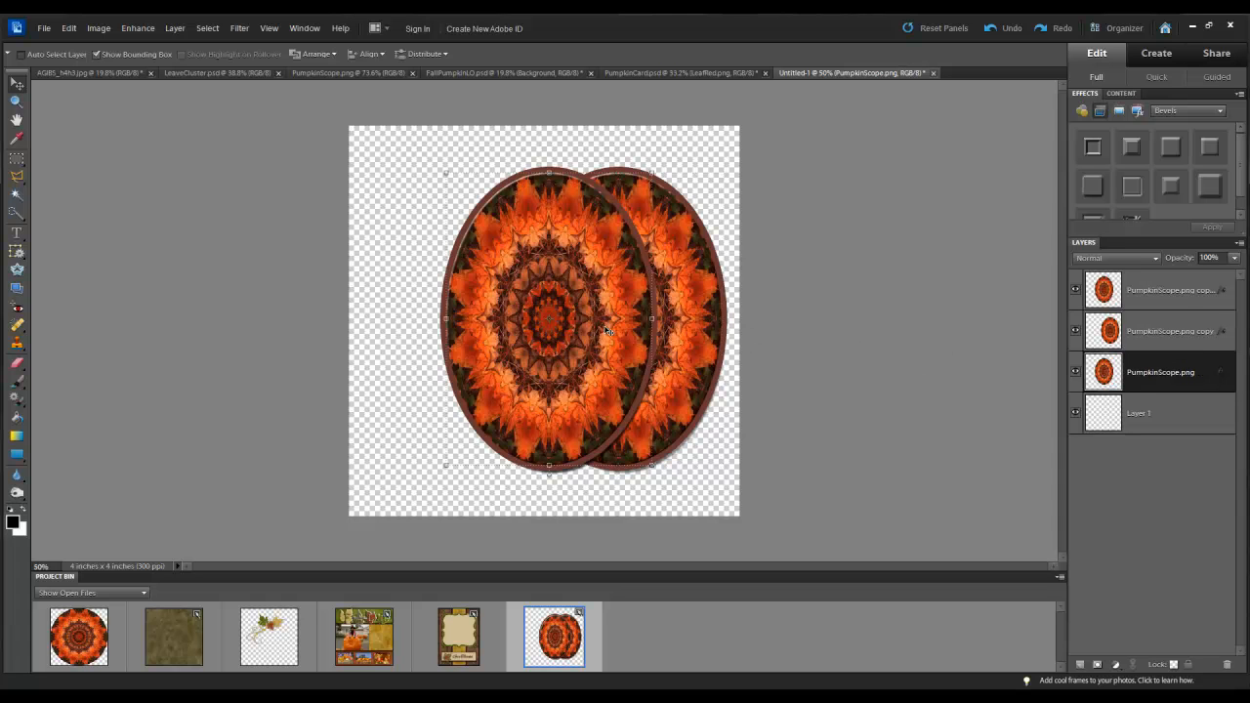
drag(599, 332, 531, 330)
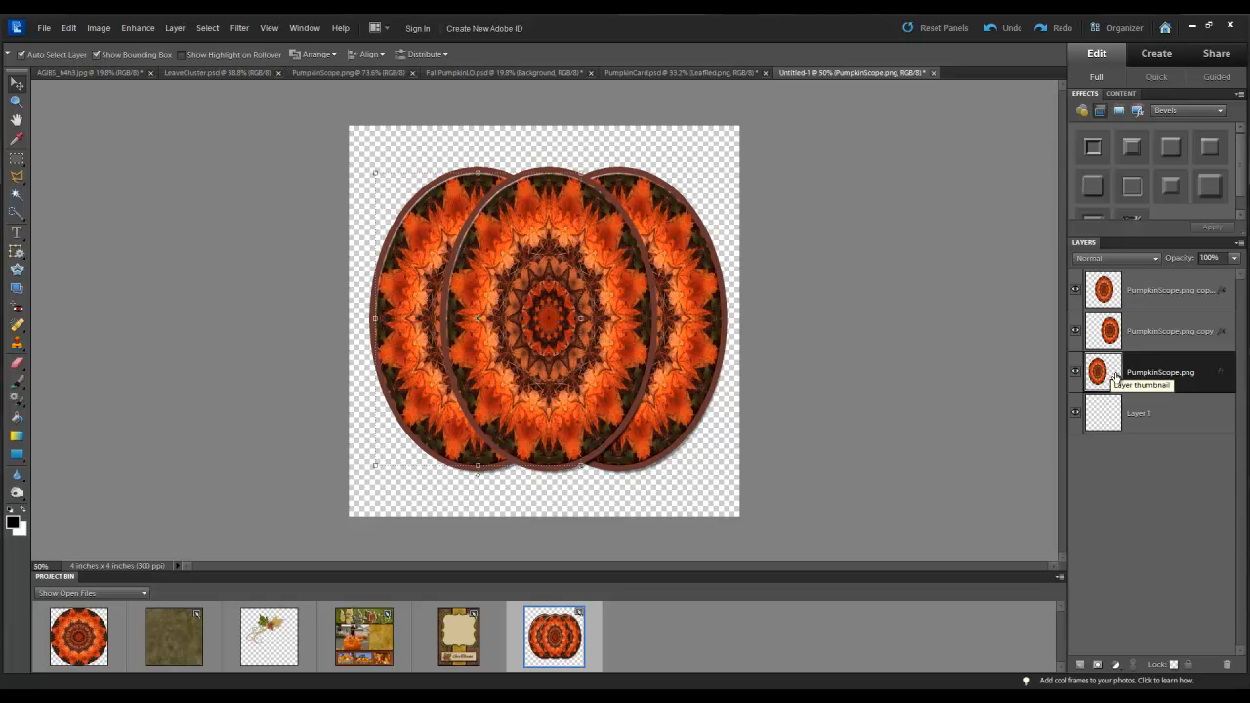
Link the three PumpkinScope oval layers together.
shift+click(1104, 290)
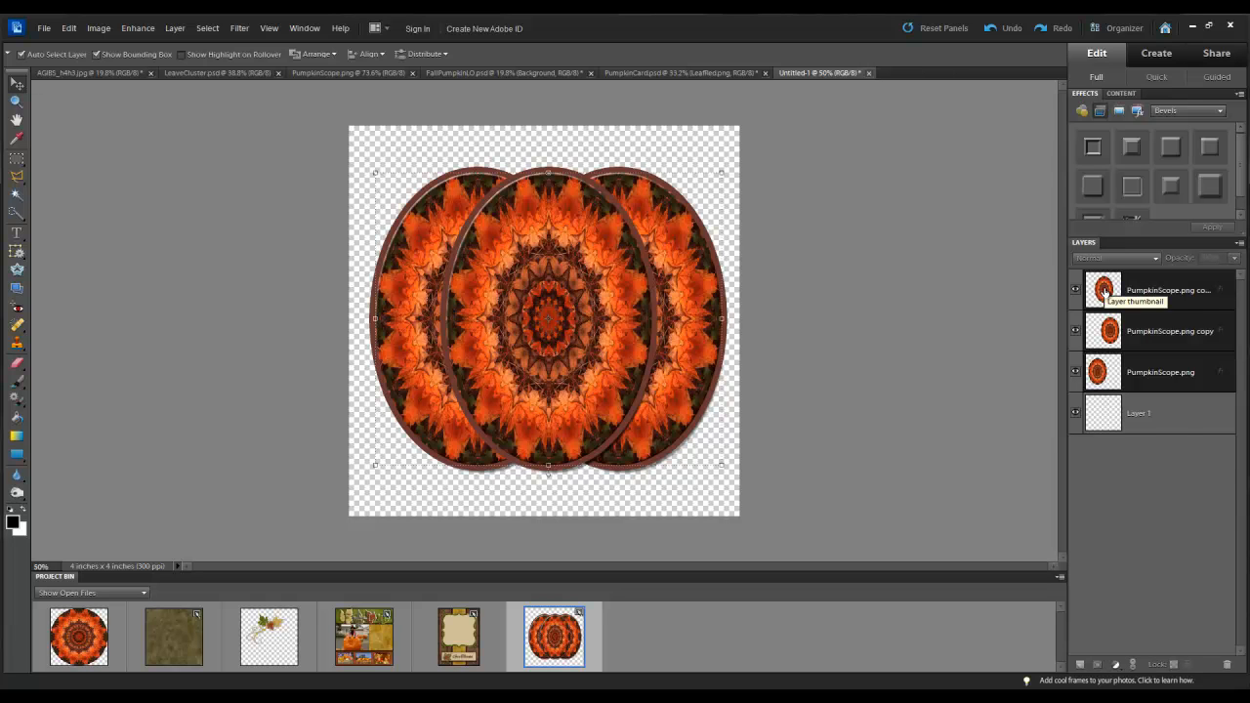
right_click(1104, 290)
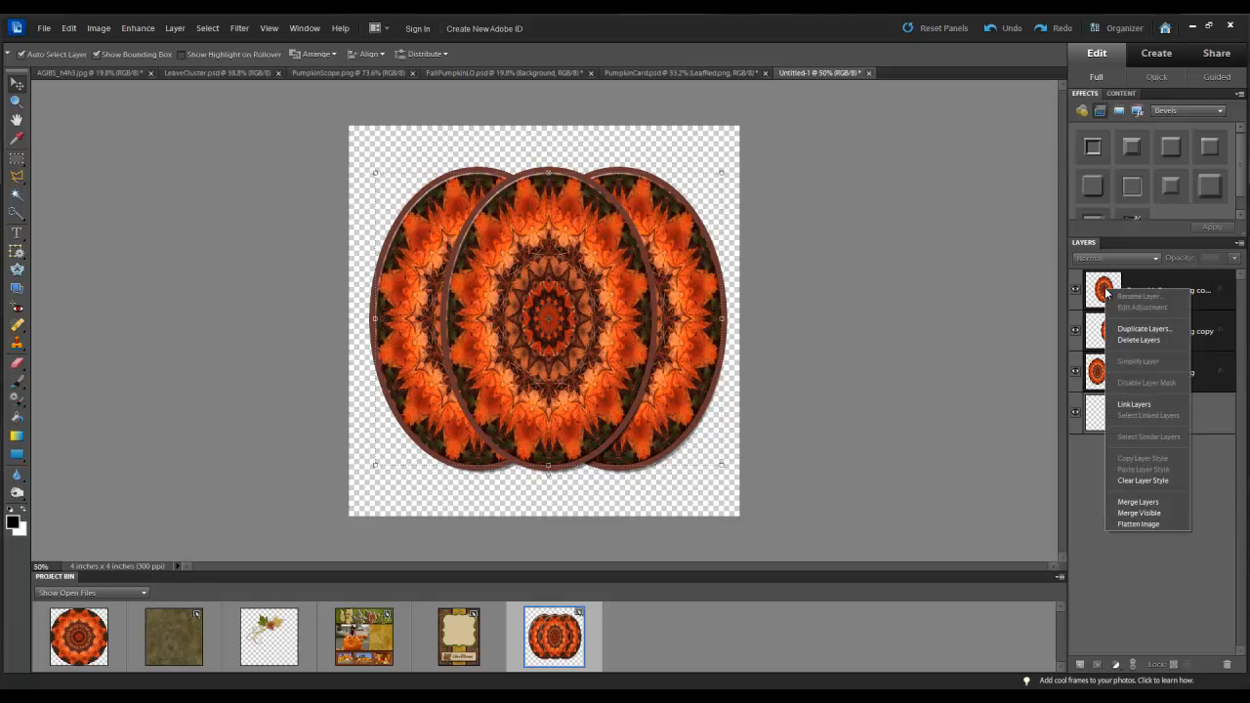
click(1125, 404)
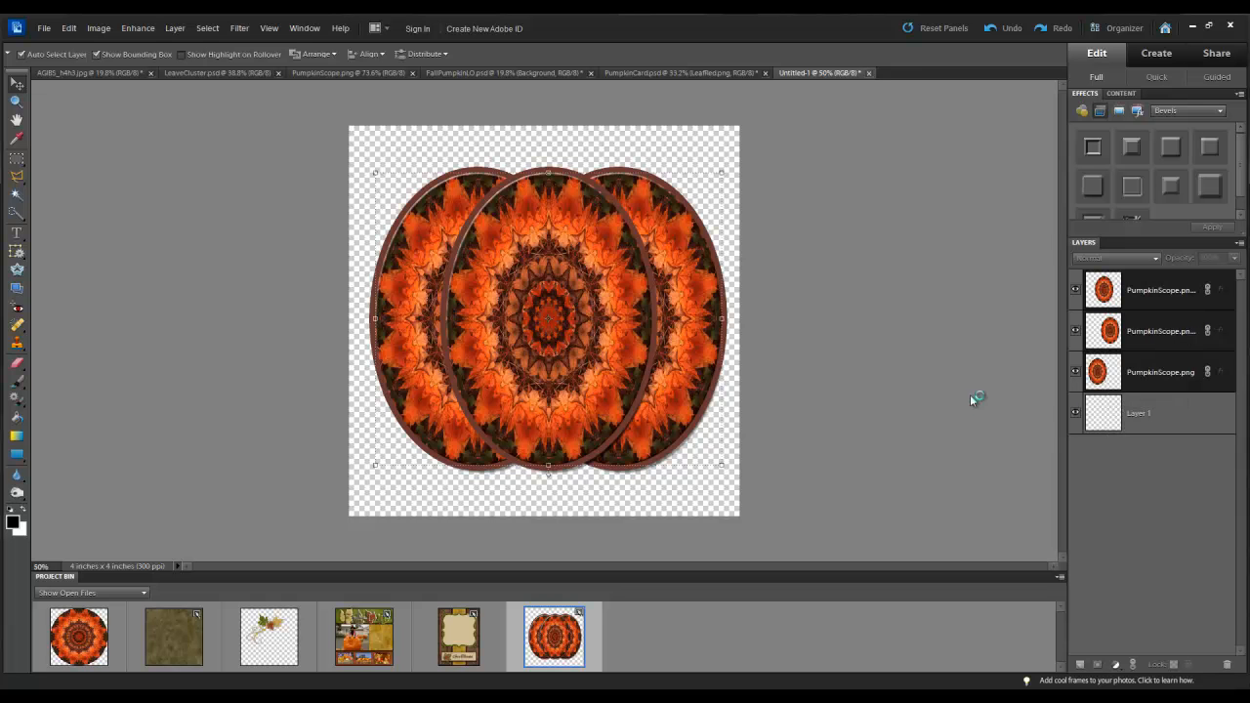
Scale the linked ovals proportionally to about 82% and centre them in the lower part of the canvas, leaving room above.
drag(585, 329, 574, 372)
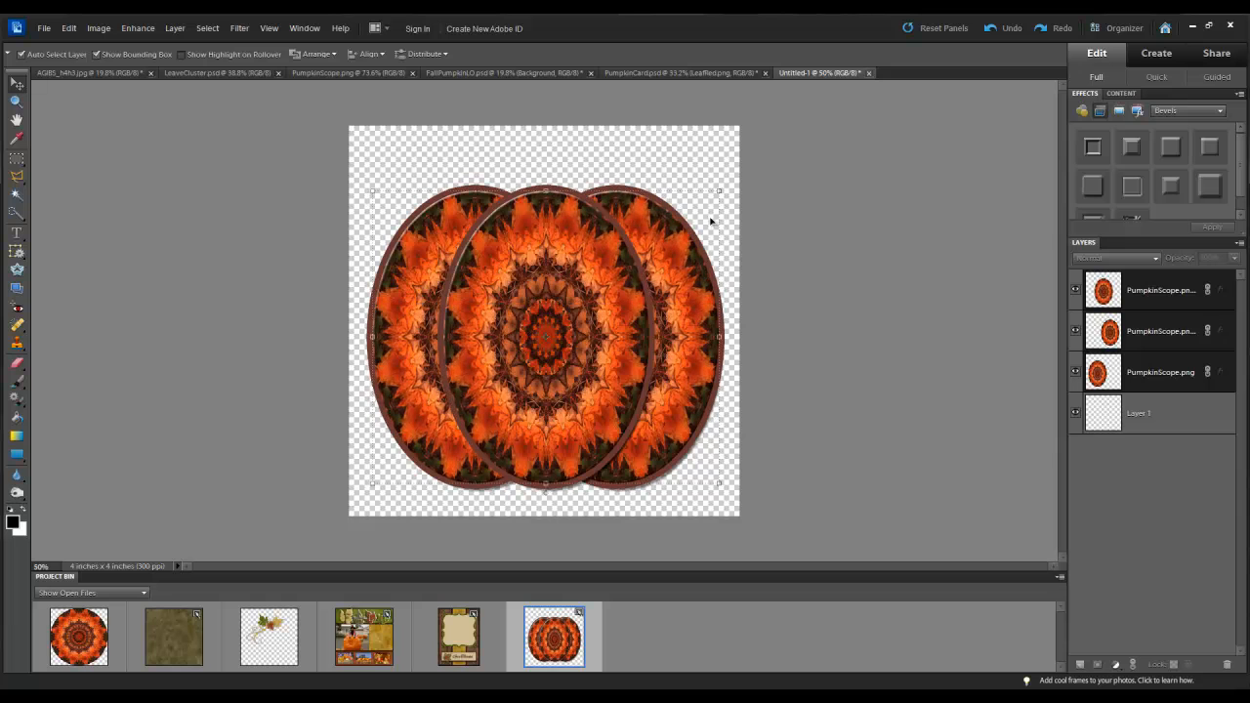
drag(719, 188, 655, 243)
drag(573, 388, 602, 386)
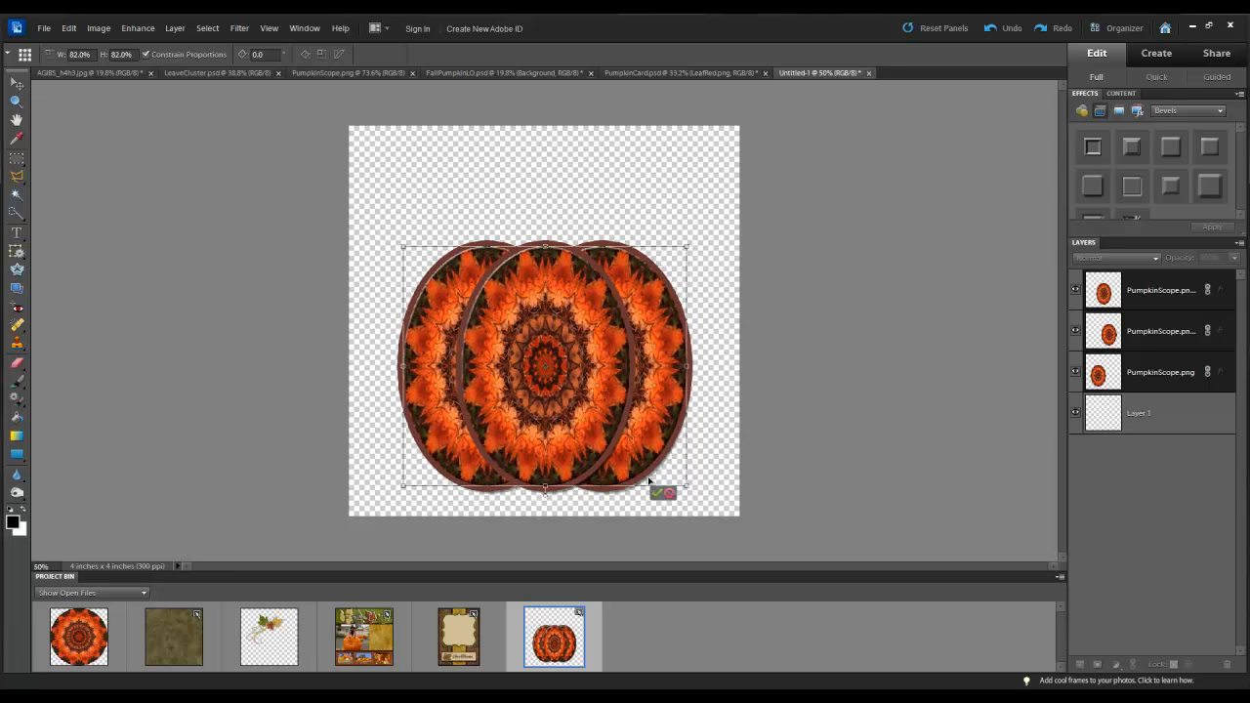
click(657, 494)
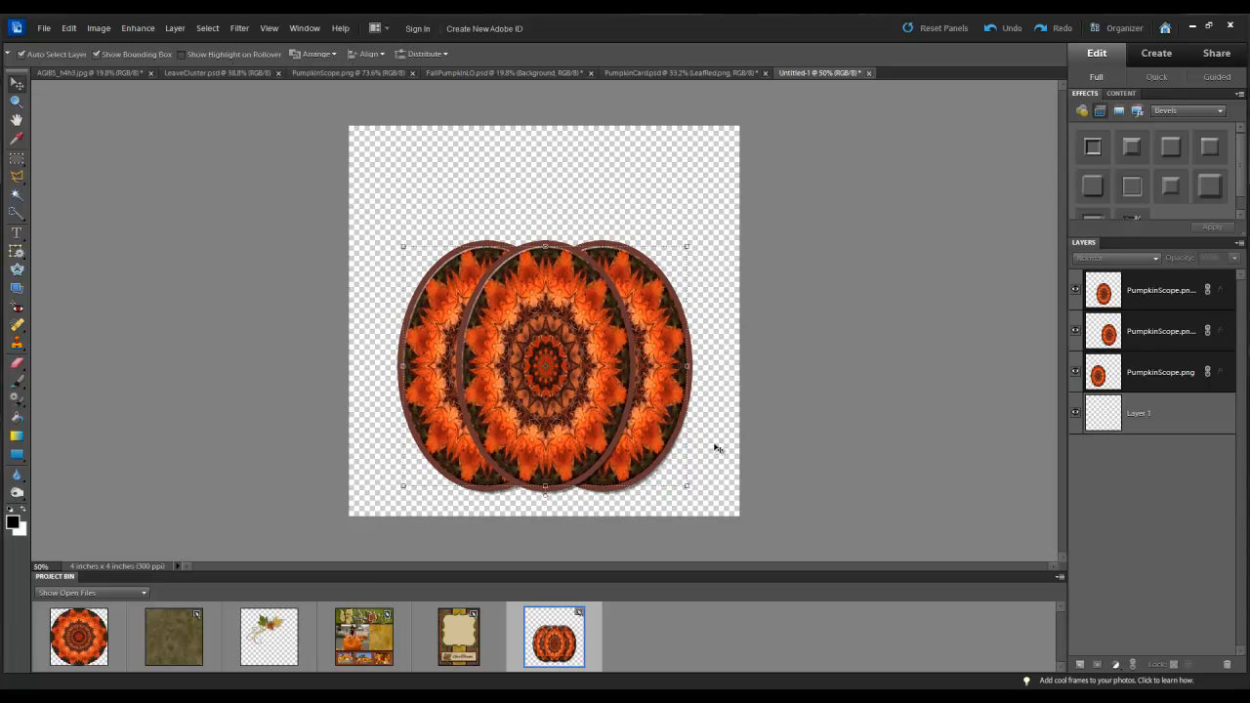
click(718, 434)
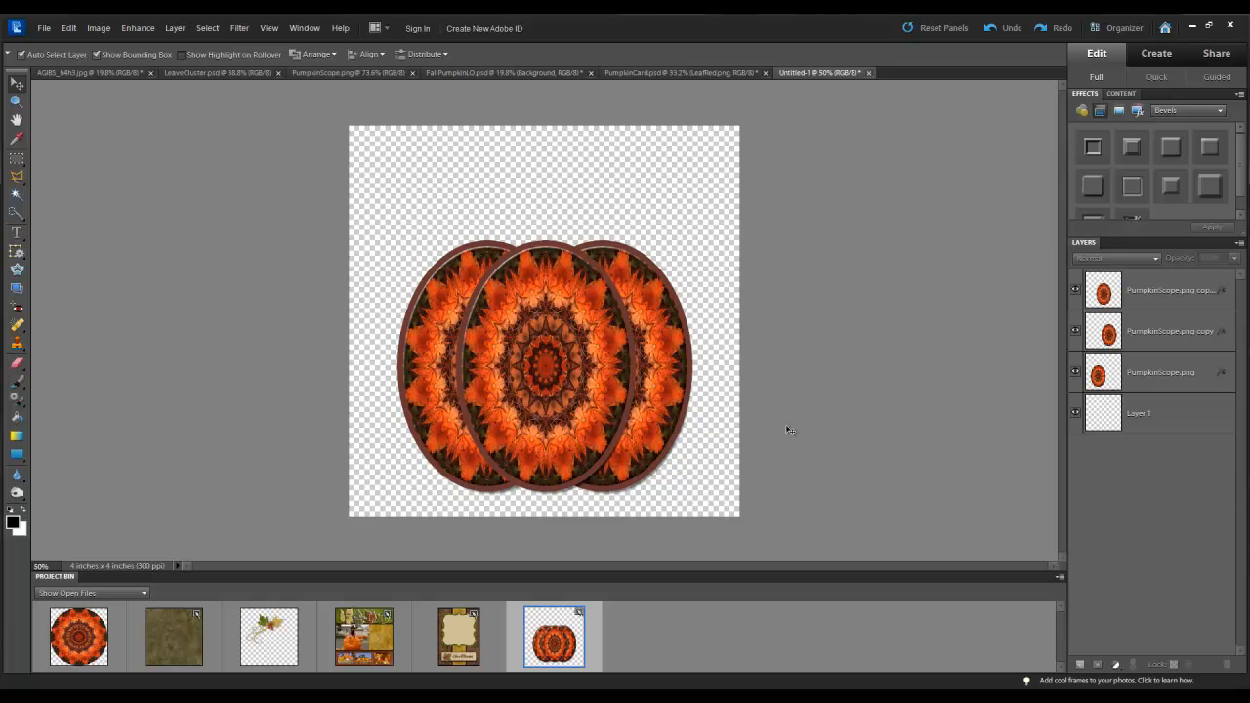
On a new layer above the ovals, outline a slanted five-sided stem with the Polygonal Lasso and fill it with black.
click(1103, 291)
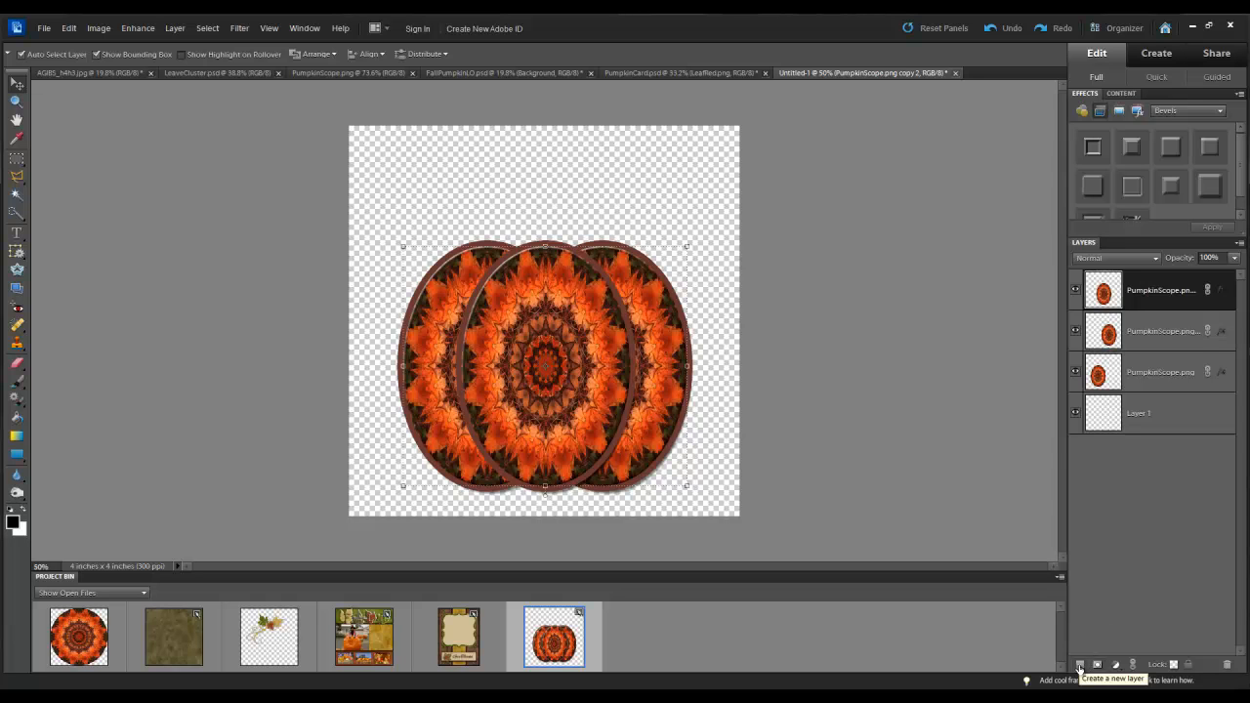
click(1080, 665)
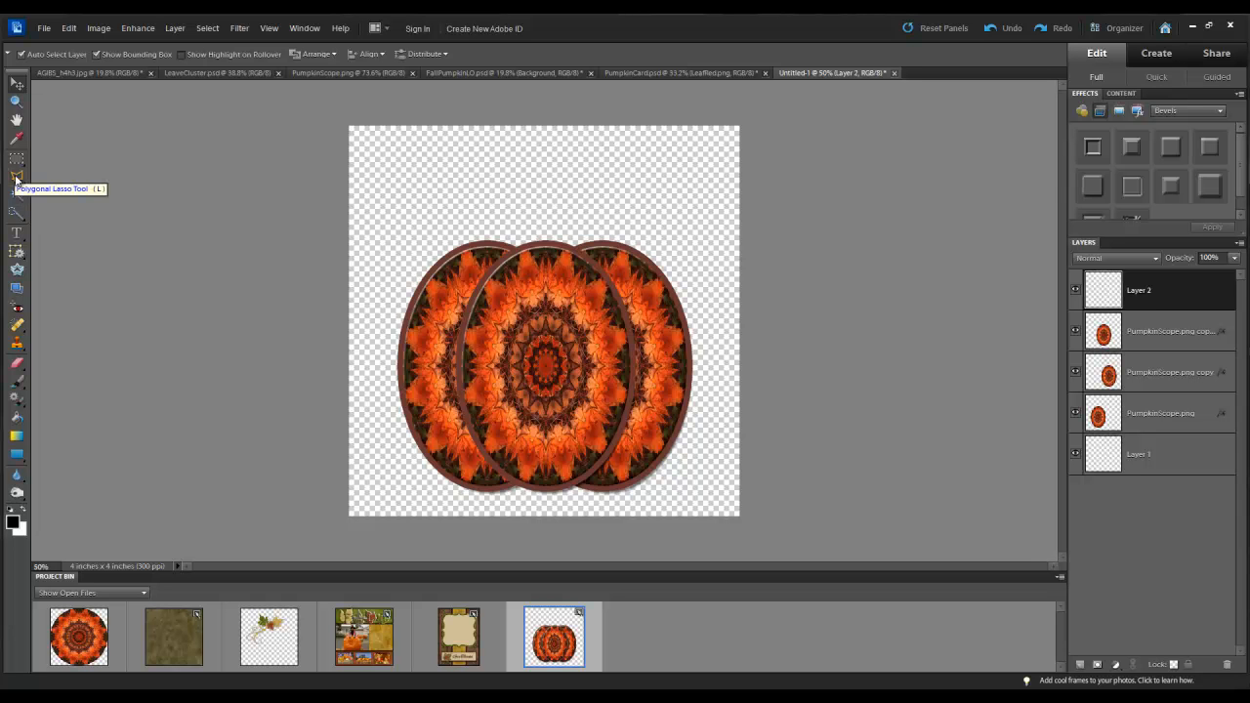
click(16, 179)
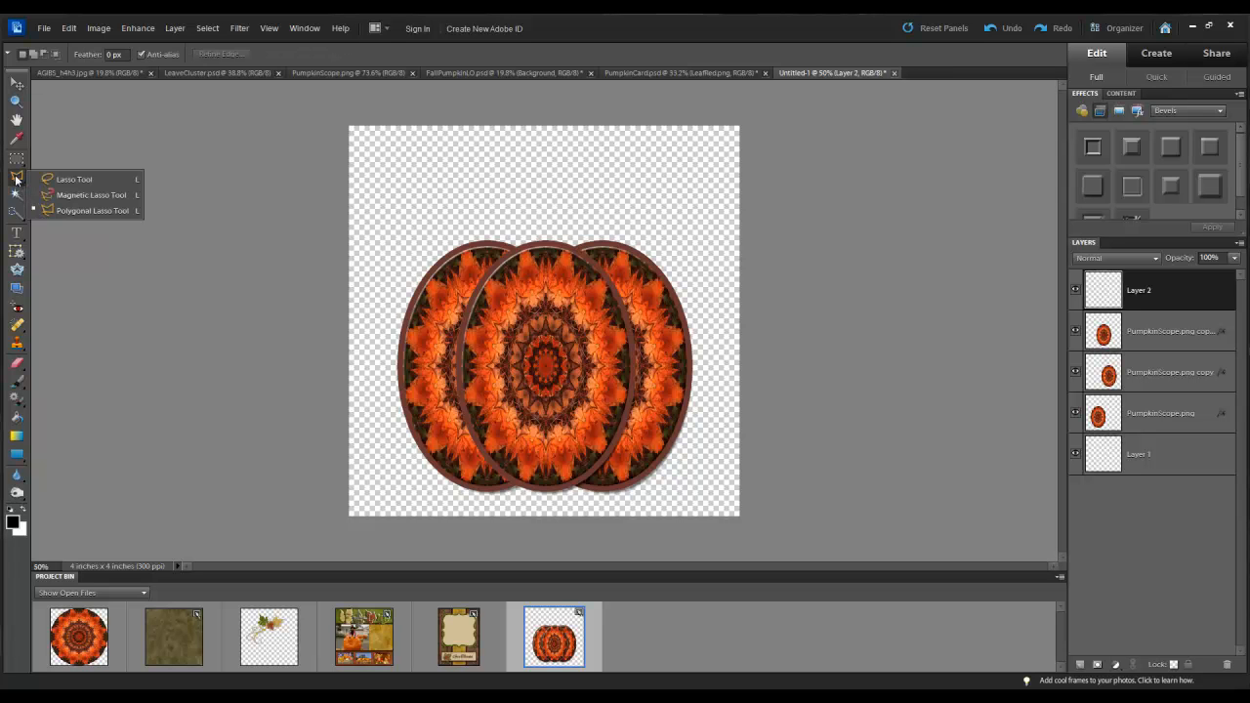
click(59, 211)
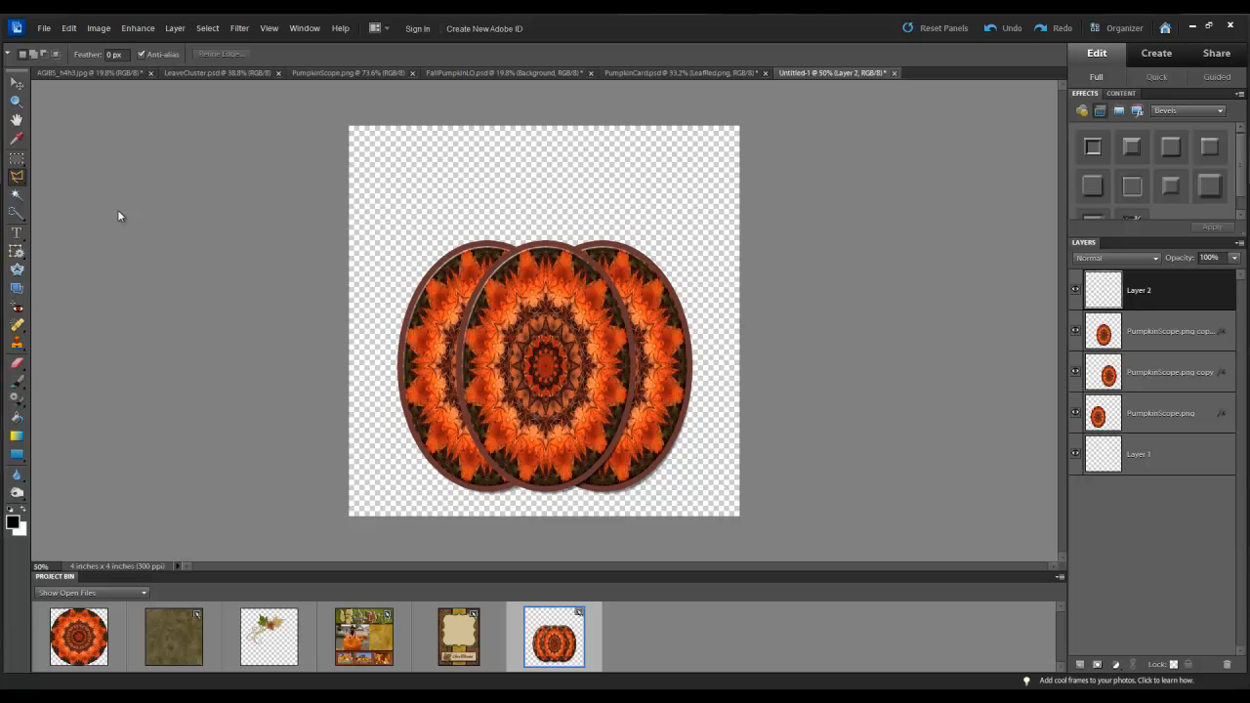
click(499, 179)
click(519, 259)
click(554, 266)
click(556, 214)
click(534, 154)
click(497, 180)
click(16, 418)
click(529, 195)
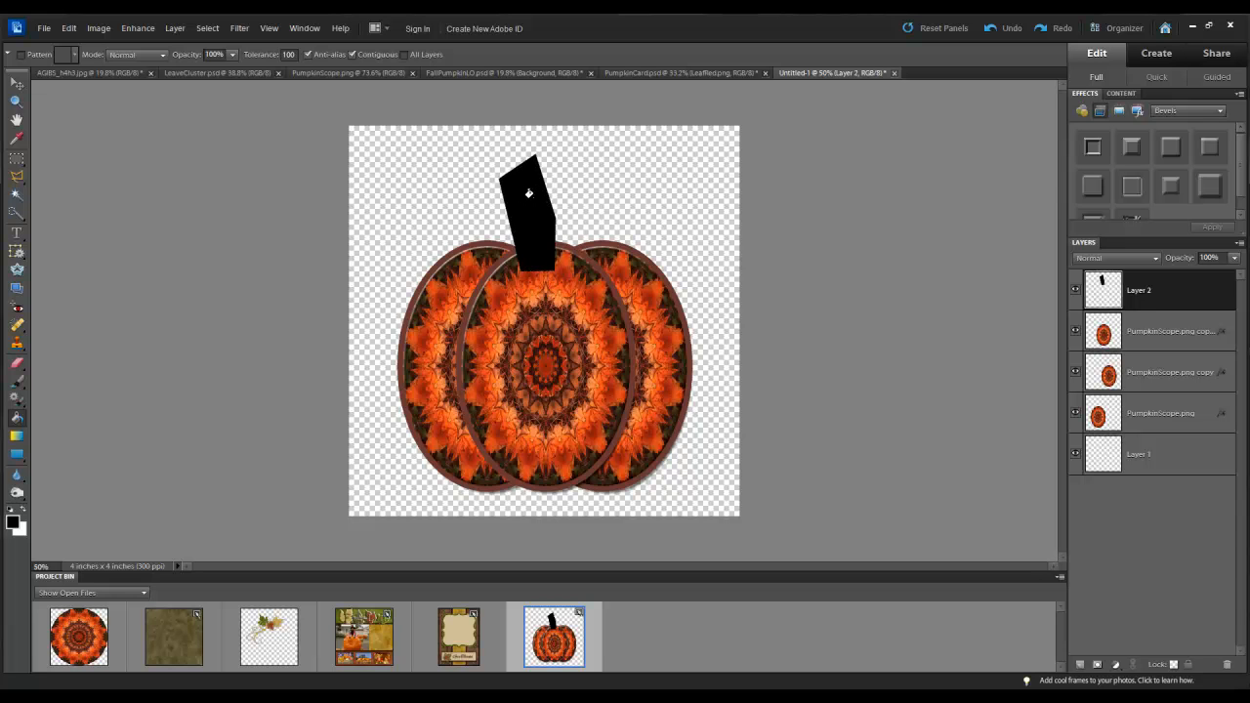
Distort the black stem with Free Transform to widen and slant it, and reposition it at the top of the centre oval.
click(17, 85)
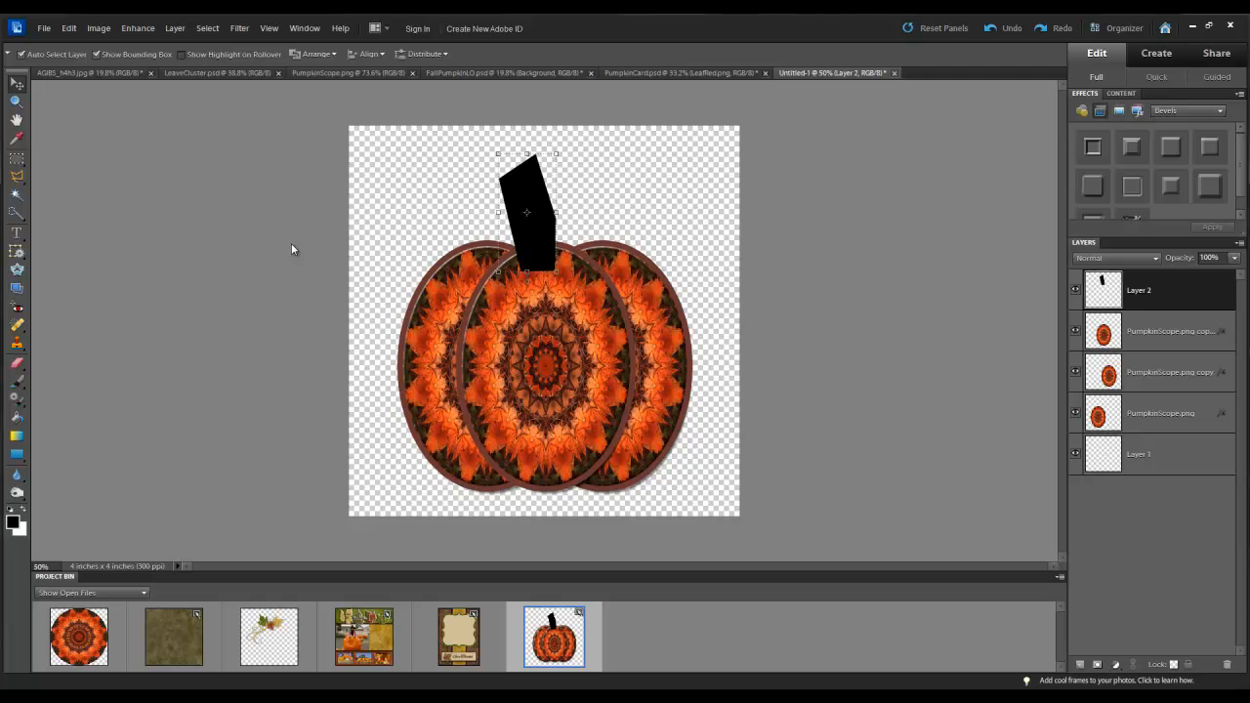
key(ctrl+t)
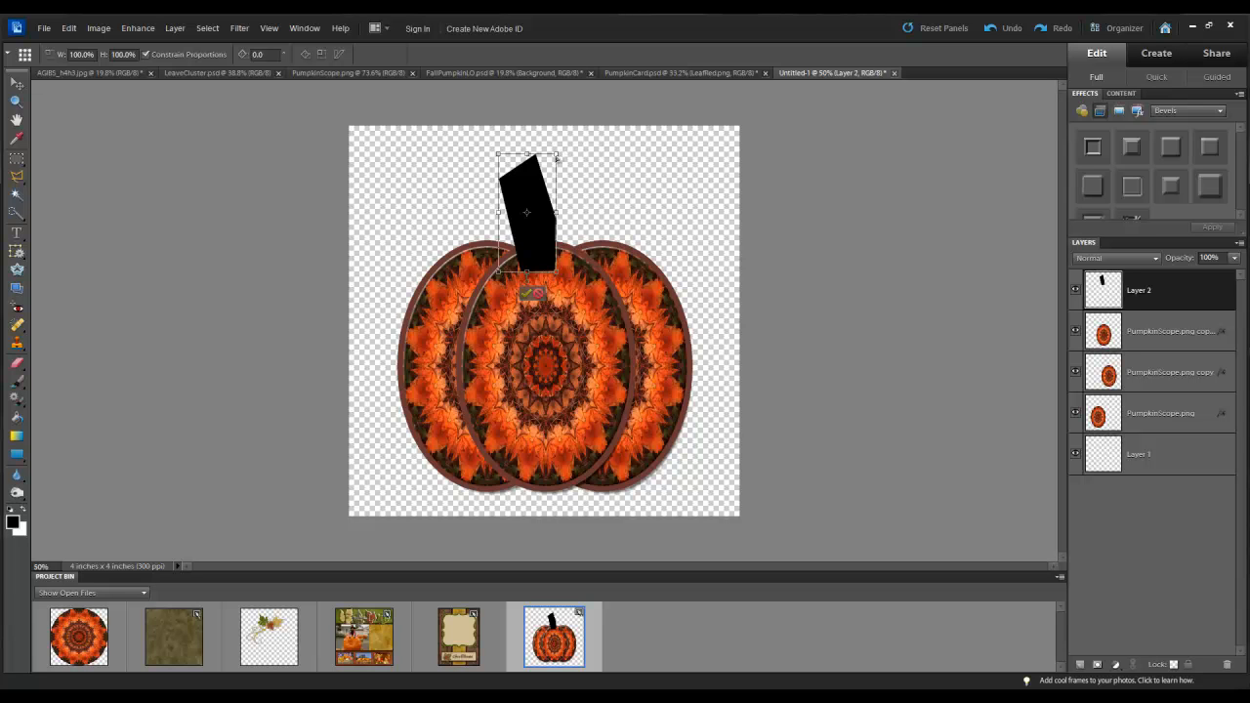
drag(556, 154, 491, 129)
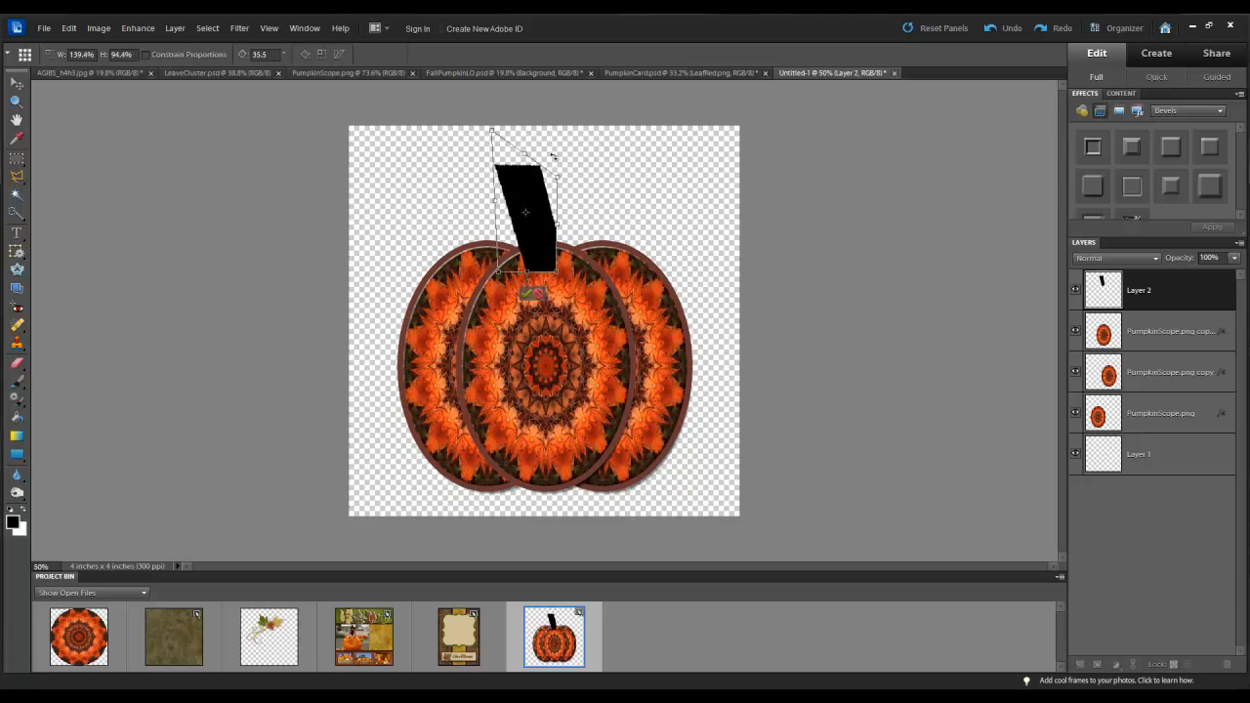
drag(558, 227, 568, 227)
drag(528, 156, 543, 154)
drag(523, 147, 562, 189)
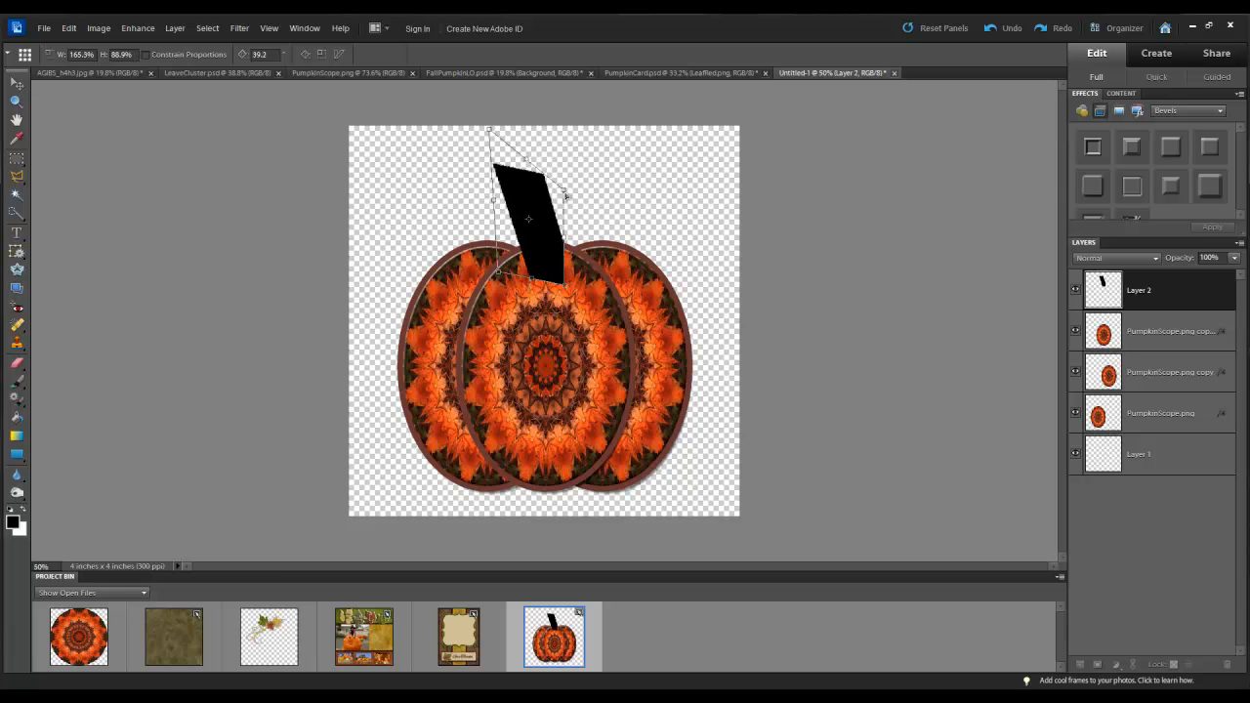
click(536, 302)
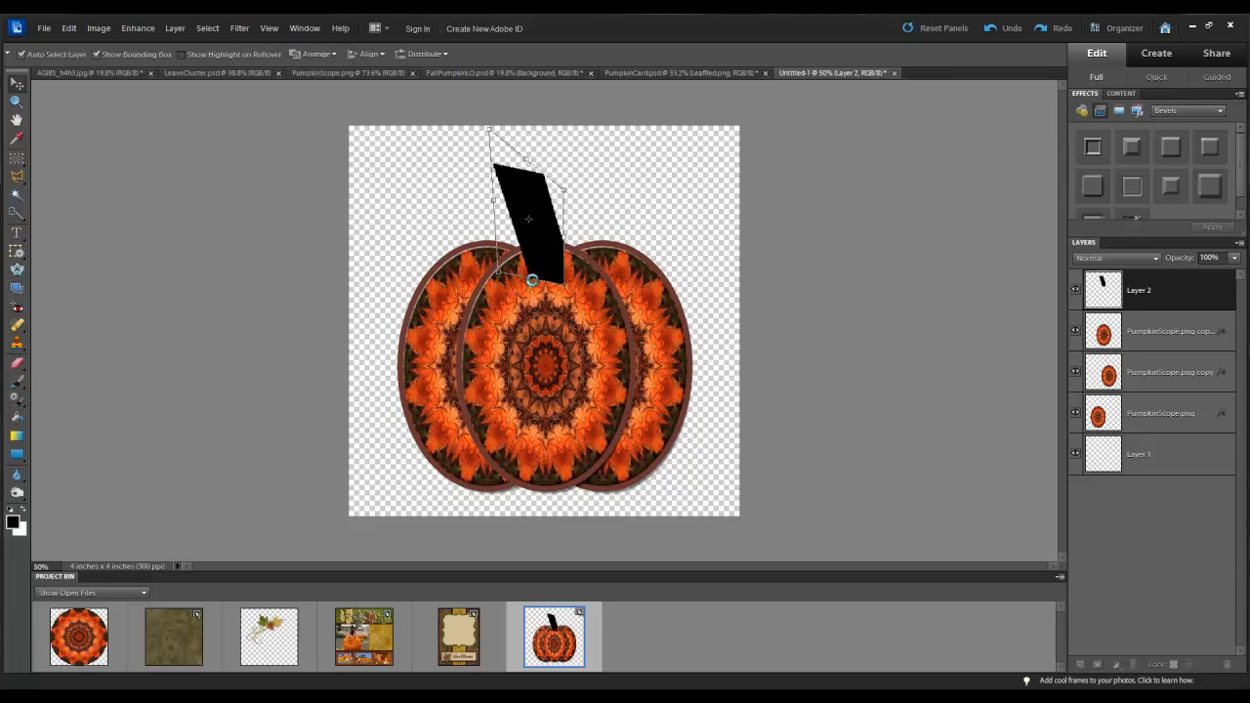
drag(540, 256, 543, 247)
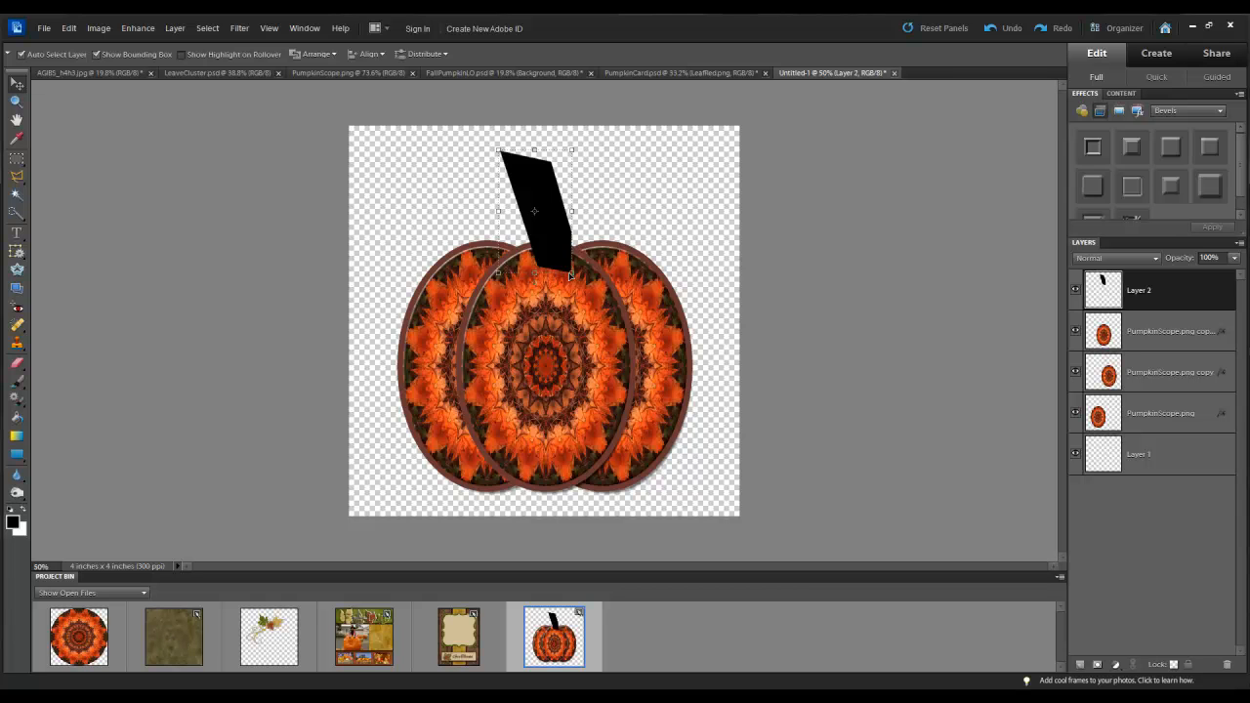
Bring the green AGIBS_h4h3.jpg texture in above the stem layer and clip it to the stem shape.
click(179, 640)
drag(174, 636, 553, 168)
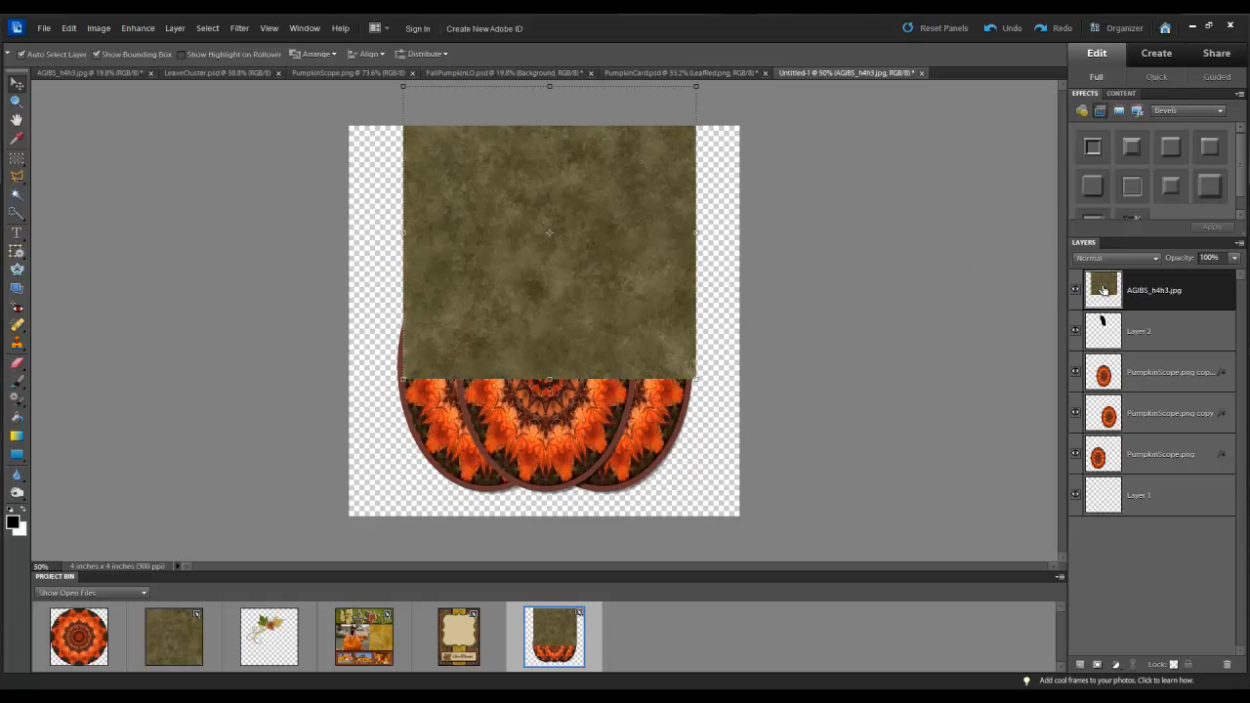
key(ctrl+g)
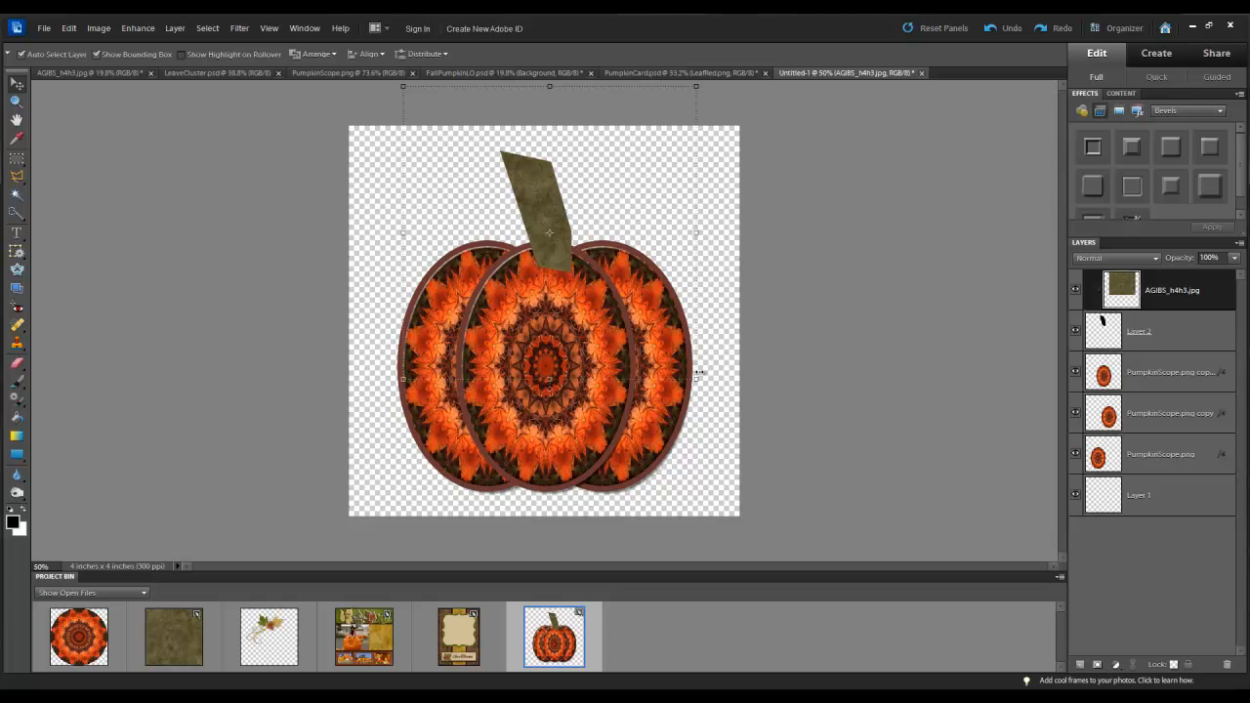
Scale the clipped green texture proportionally to about 57% and position it to cover the whole stem.
drag(695, 379, 596, 280)
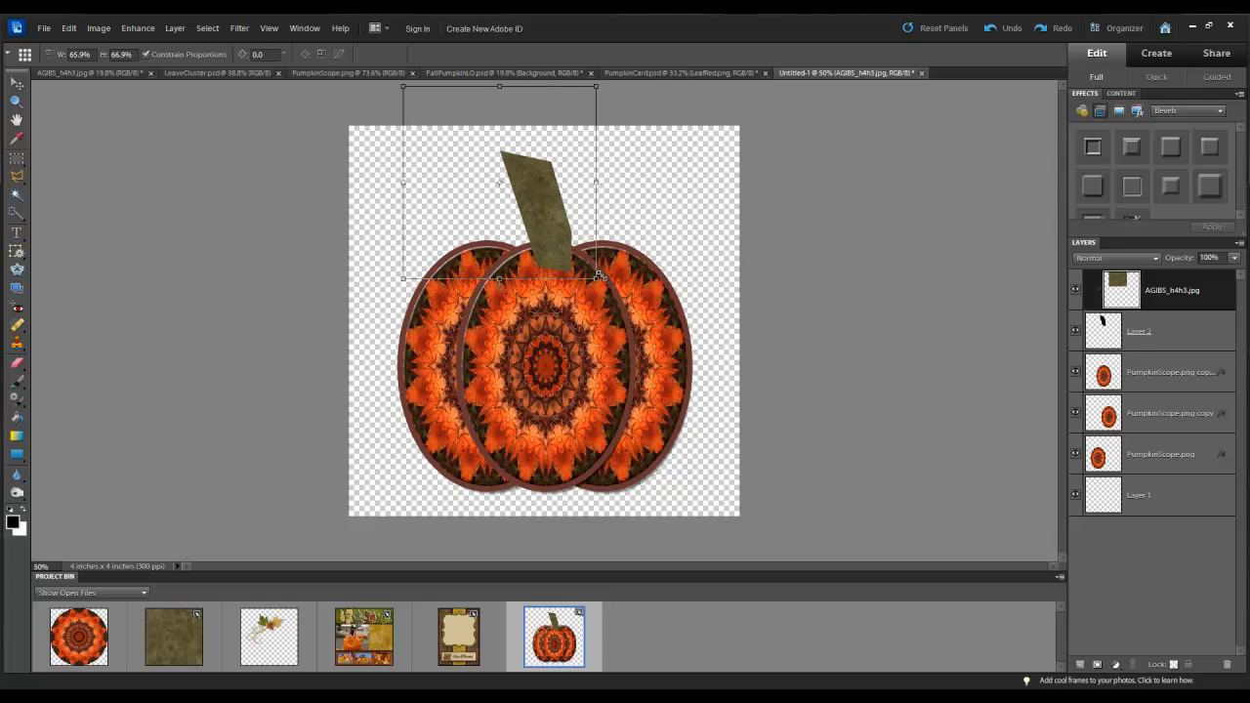
drag(563, 240, 622, 267)
drag(657, 114, 630, 127)
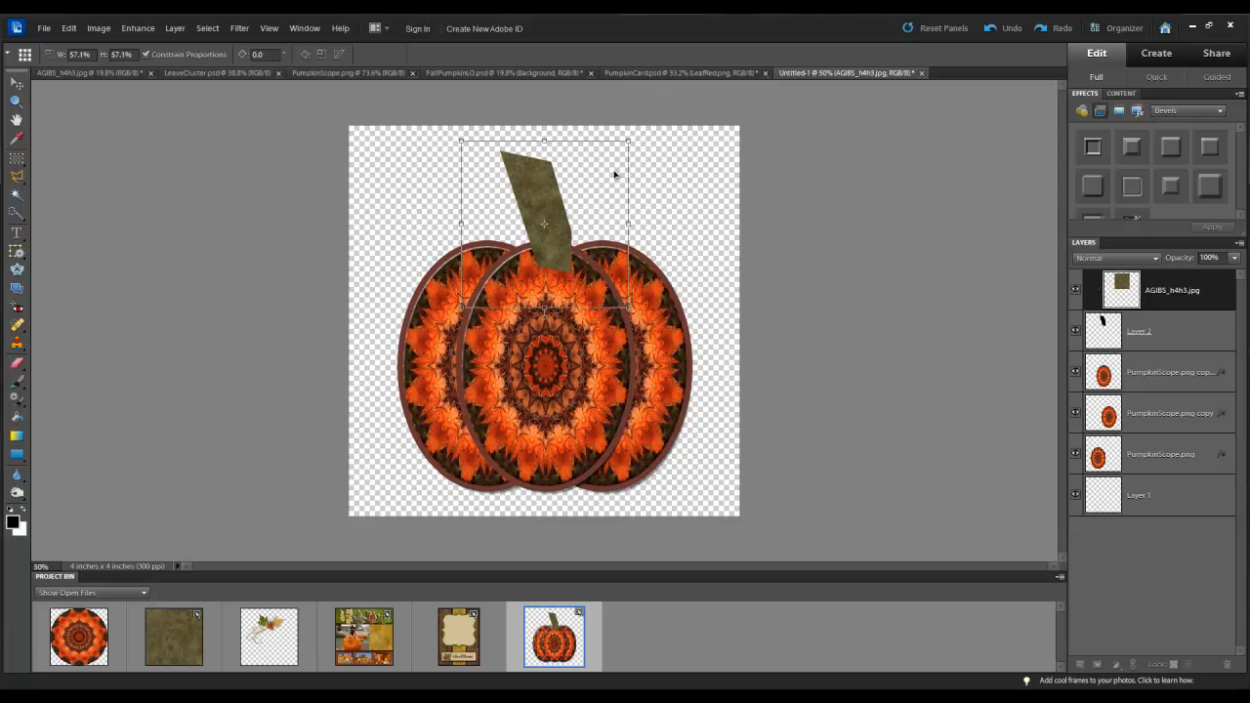
click(600, 301)
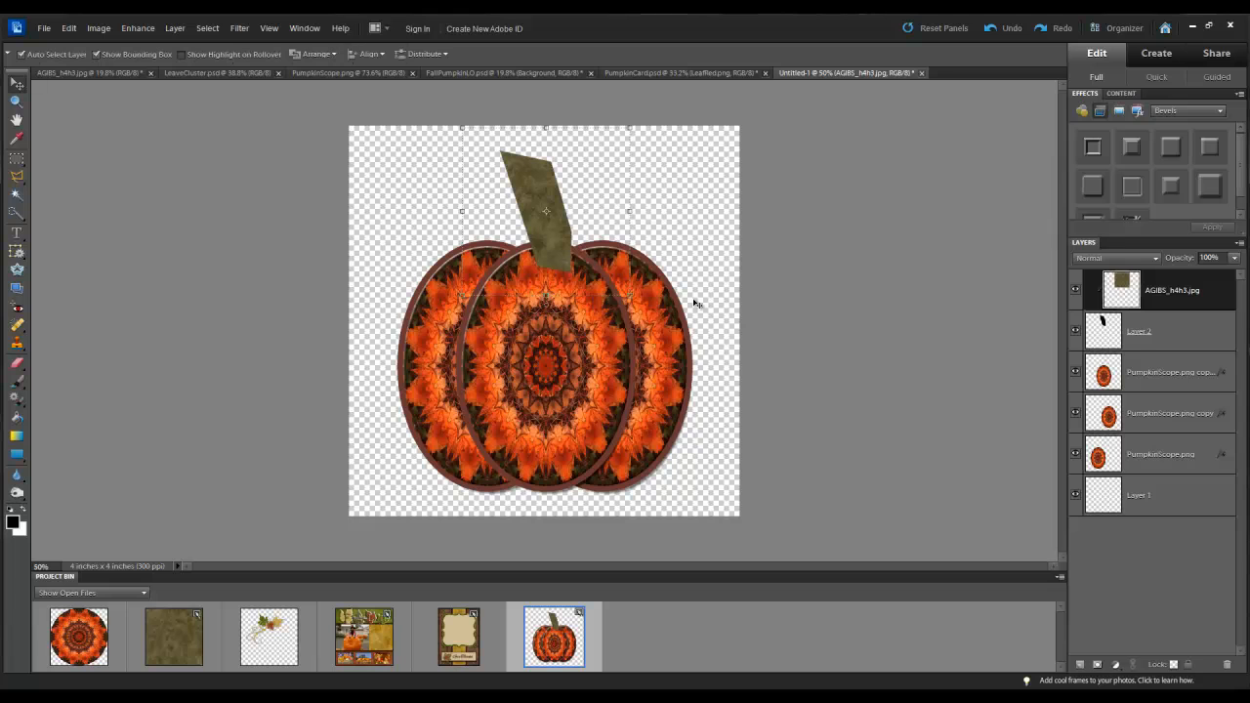
Merge the green texture layer with the black stem layer beneath it.
ctrl+click(1105, 330)
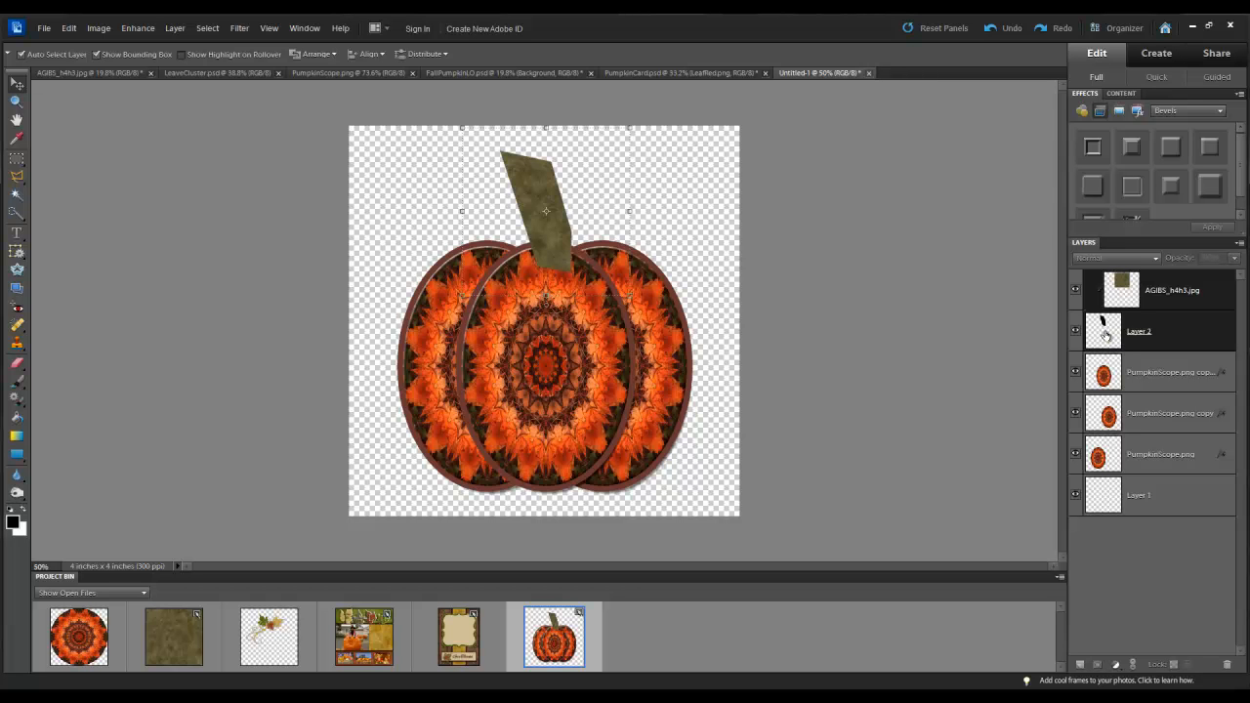
right_click(1104, 330)
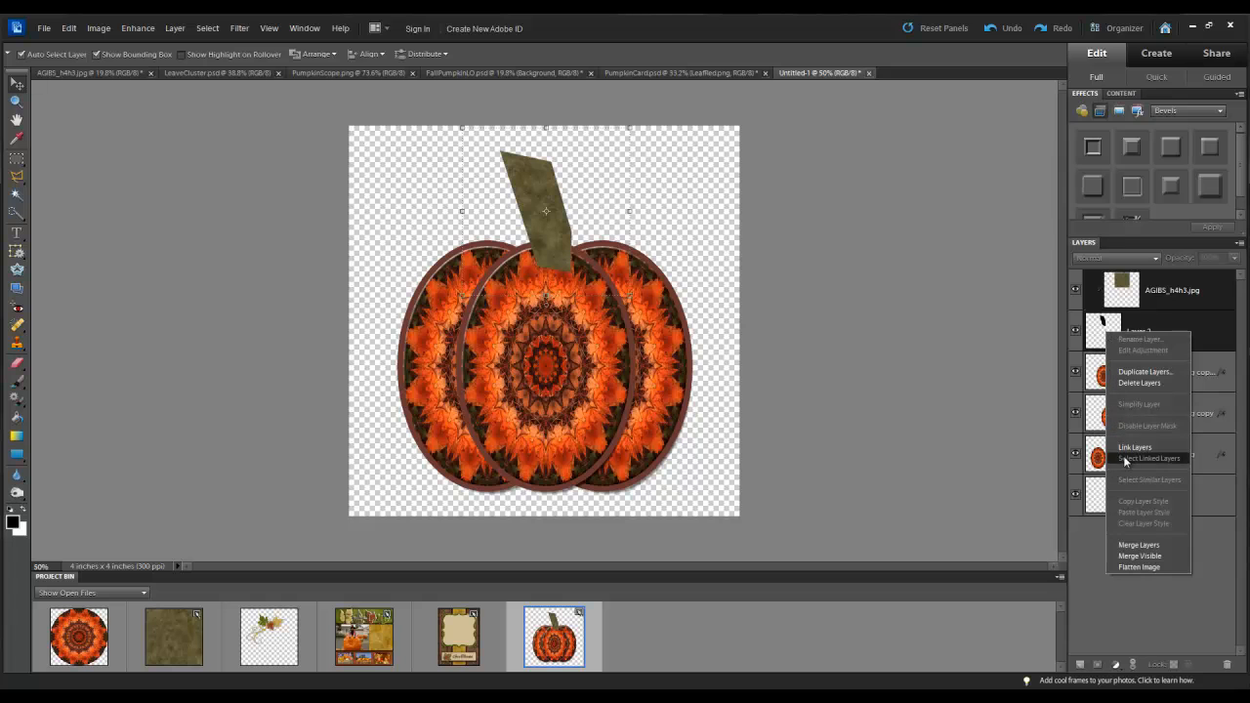
click(1128, 545)
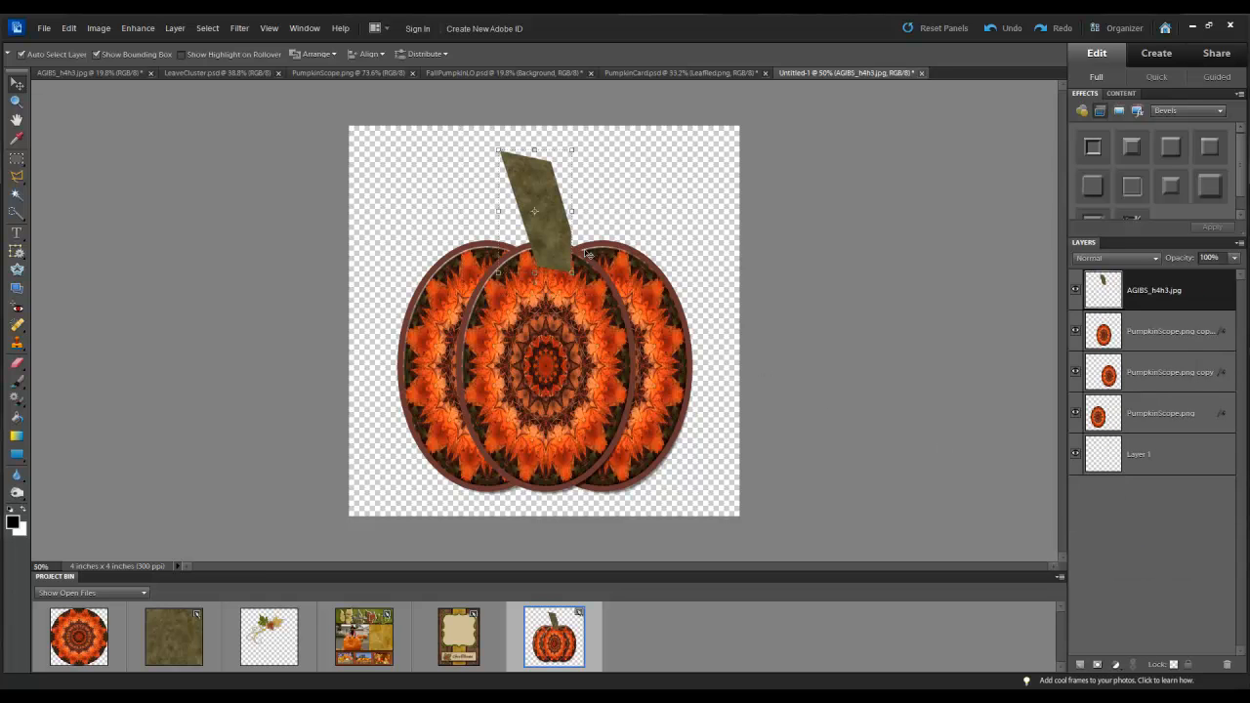
Add a drop shadow to the stem with 5 px size, 5 px distance and 75% opacity, and move its layer beneath the three ovals.
right_click(558, 245)
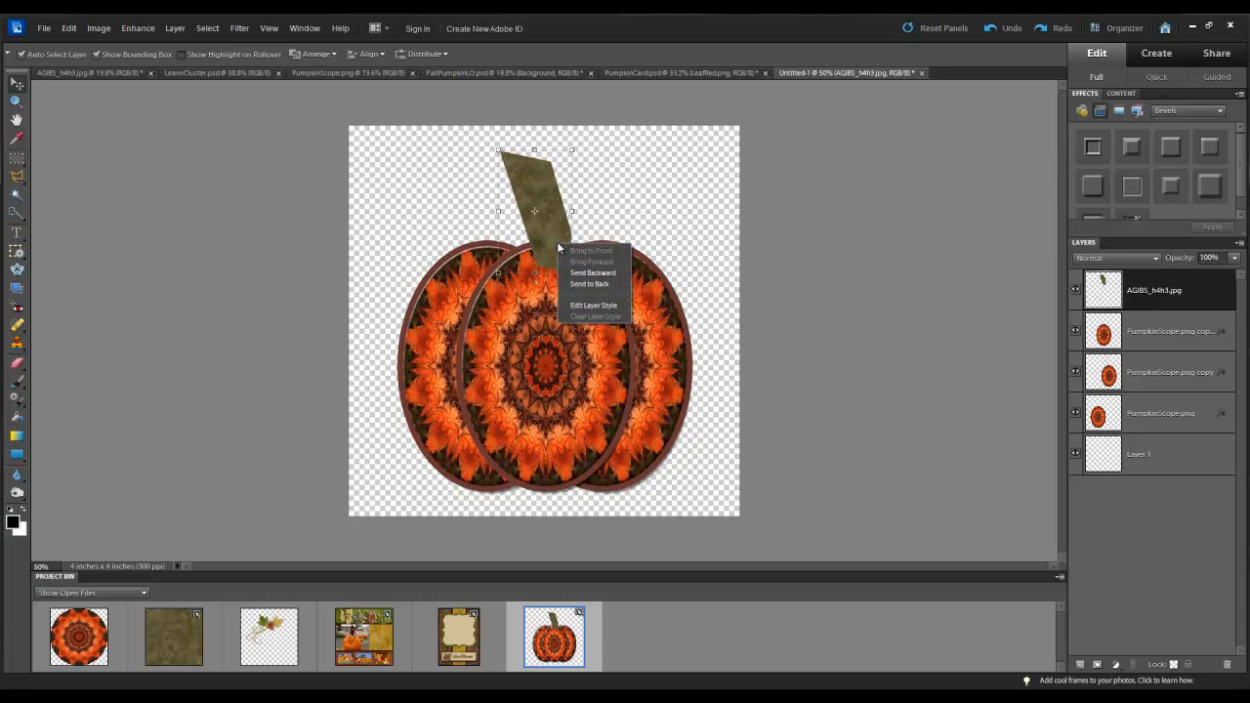
click(579, 305)
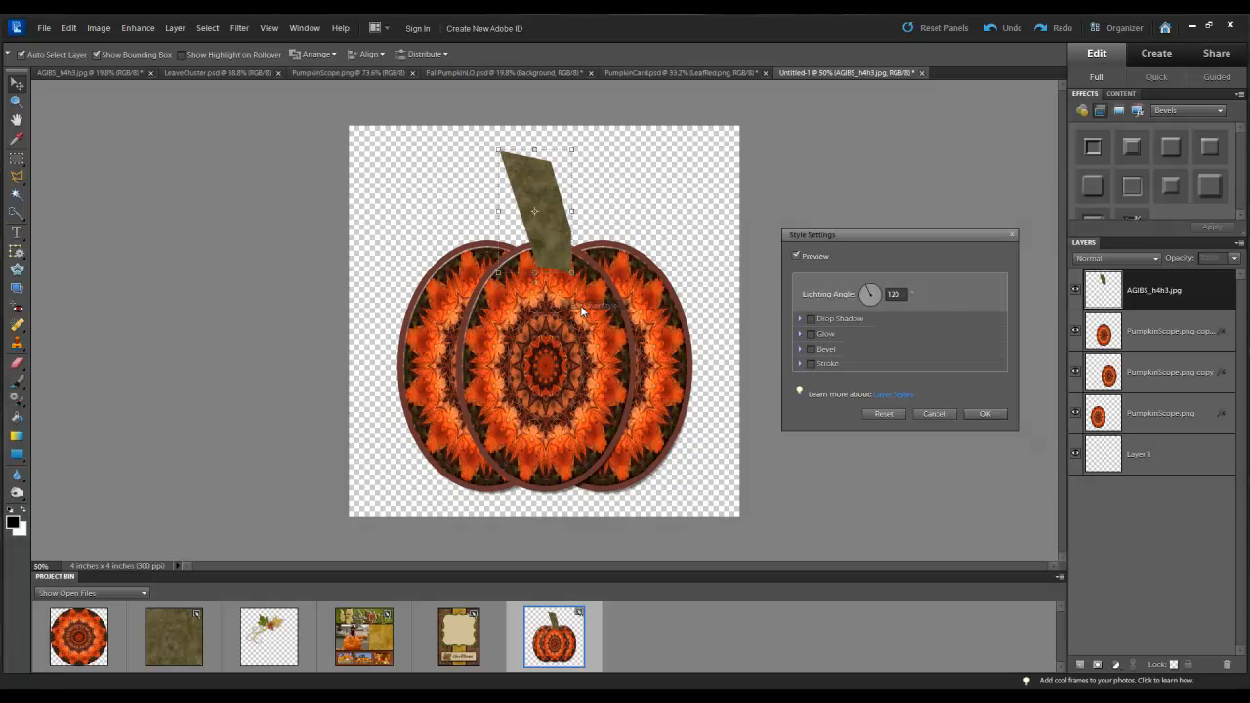
click(811, 320)
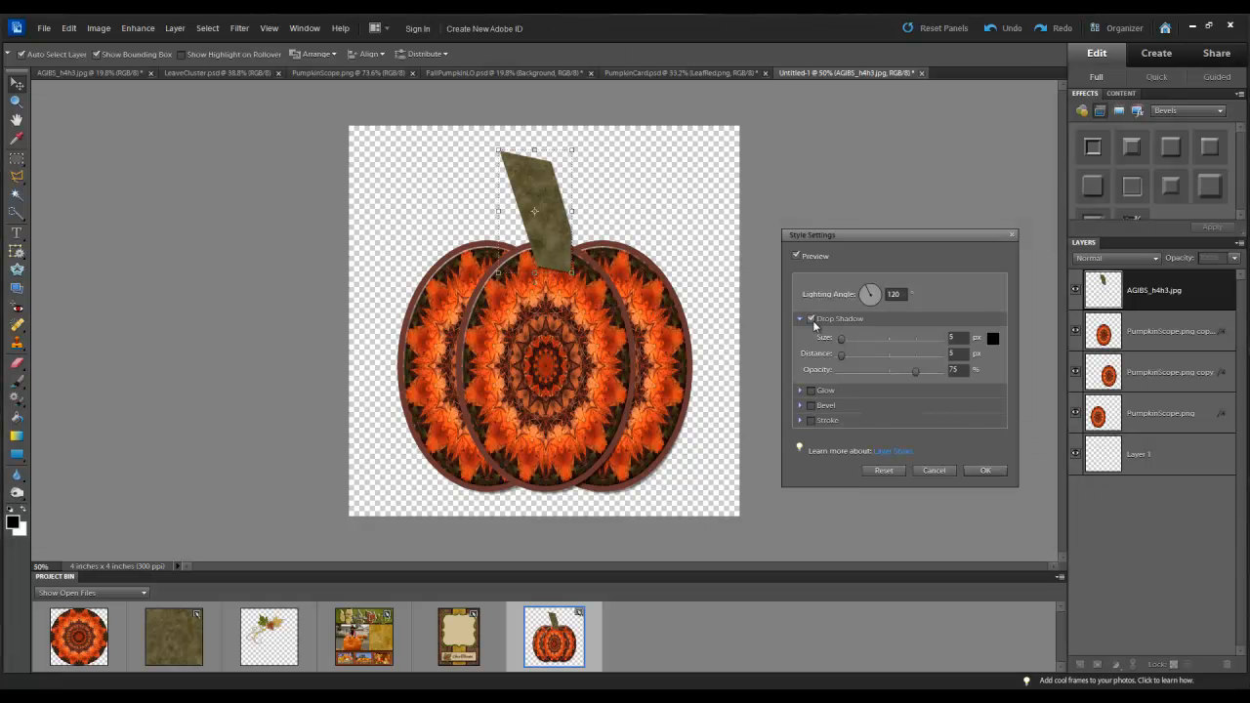
click(986, 470)
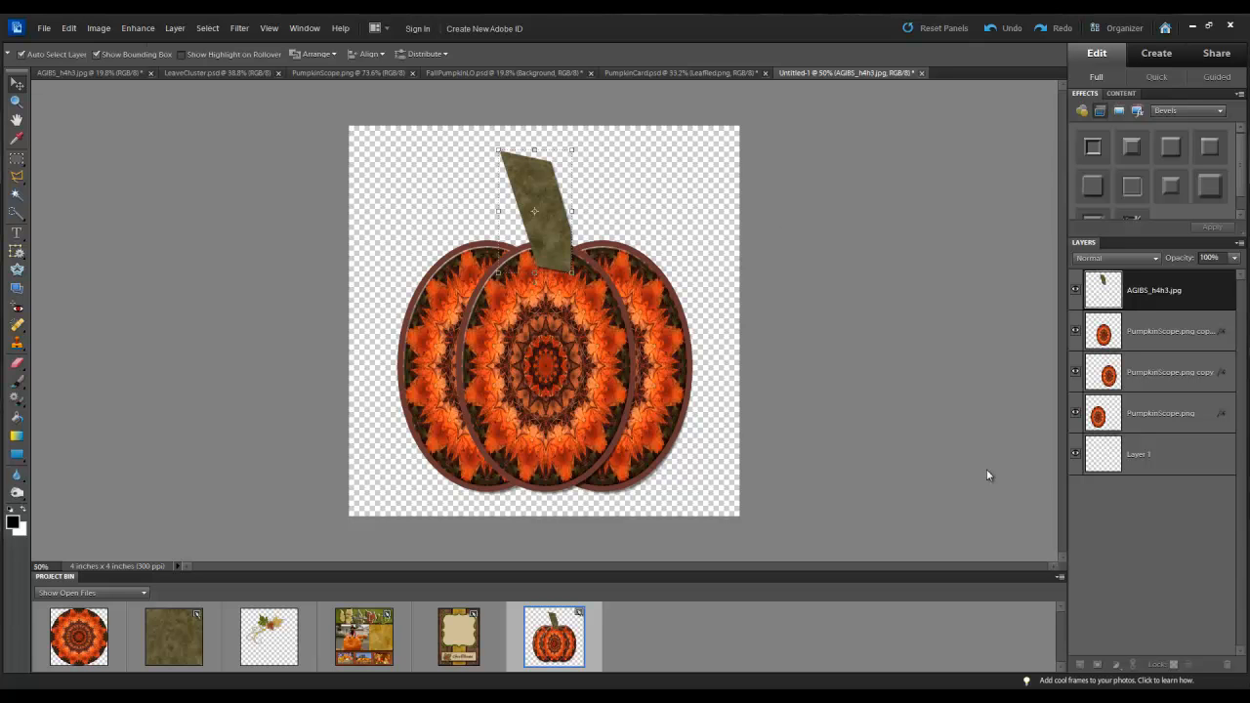
click(846, 358)
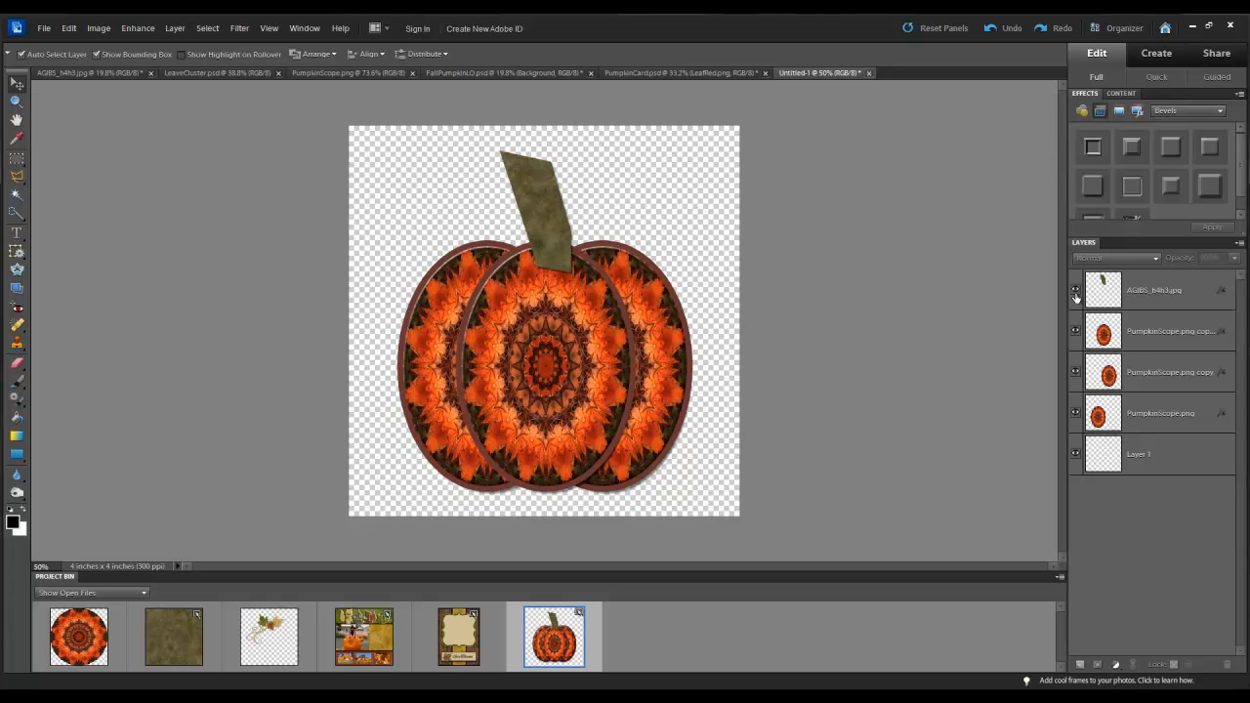
drag(1101, 294, 1113, 420)
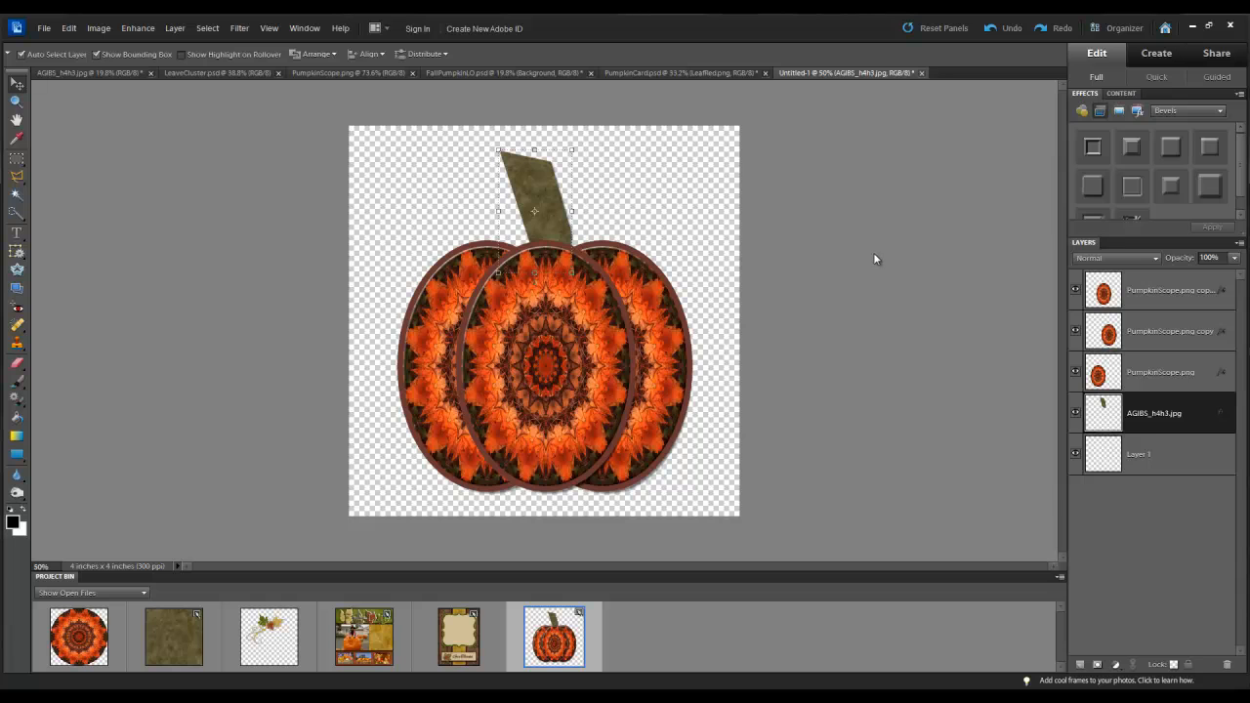
click(857, 314)
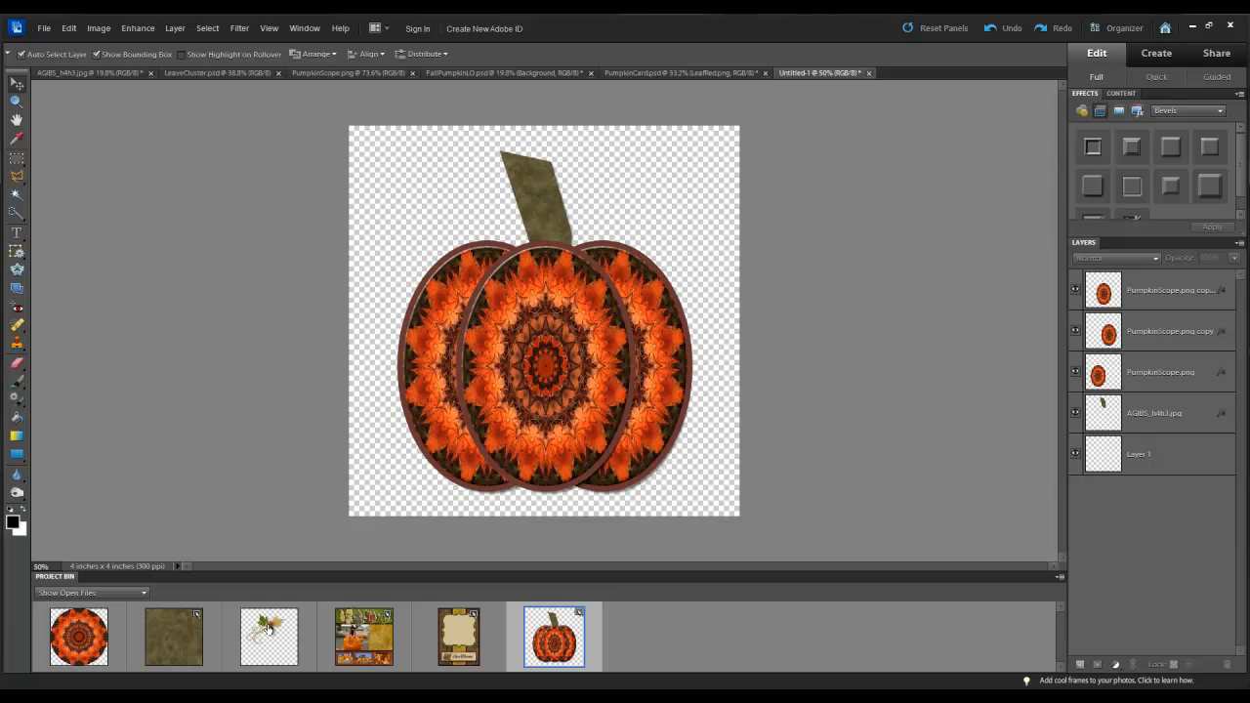
Bring LeaveCluster.psd onto the pumpkin as the top layer, scale it proportionally to about 67.6% and place it over the stem's base.
drag(268, 633, 529, 273)
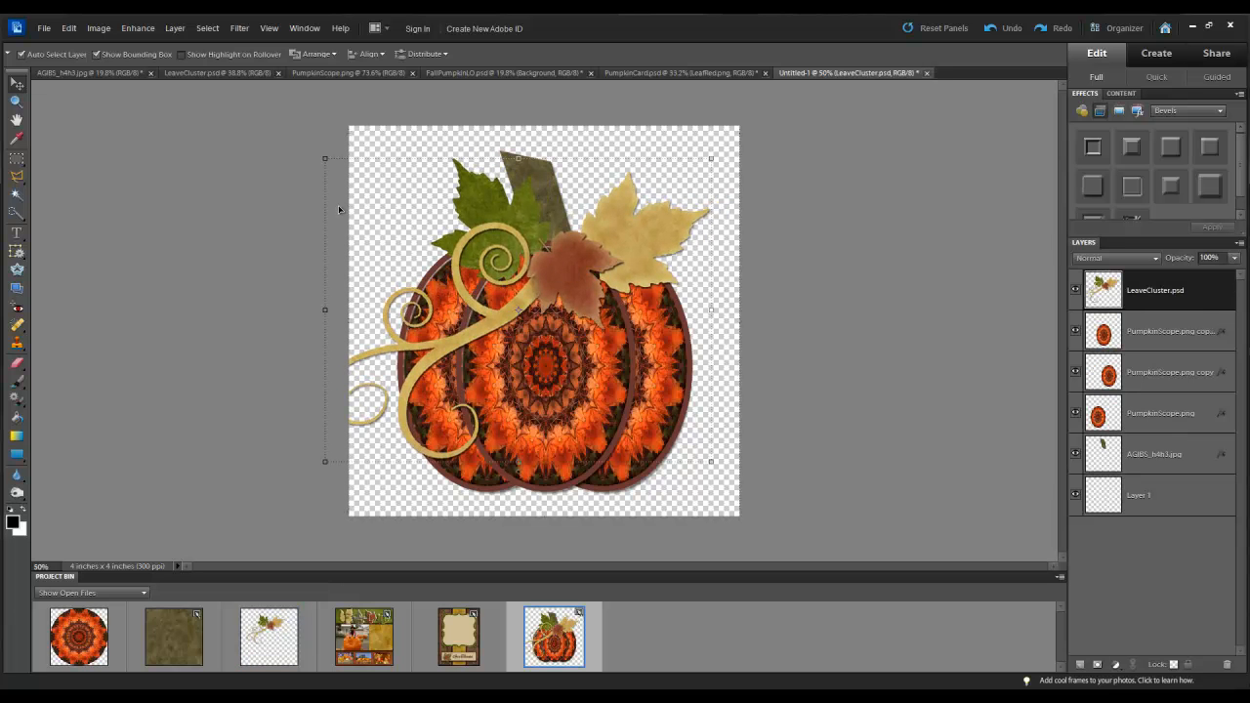
drag(324, 158, 431, 242)
drag(583, 335, 545, 270)
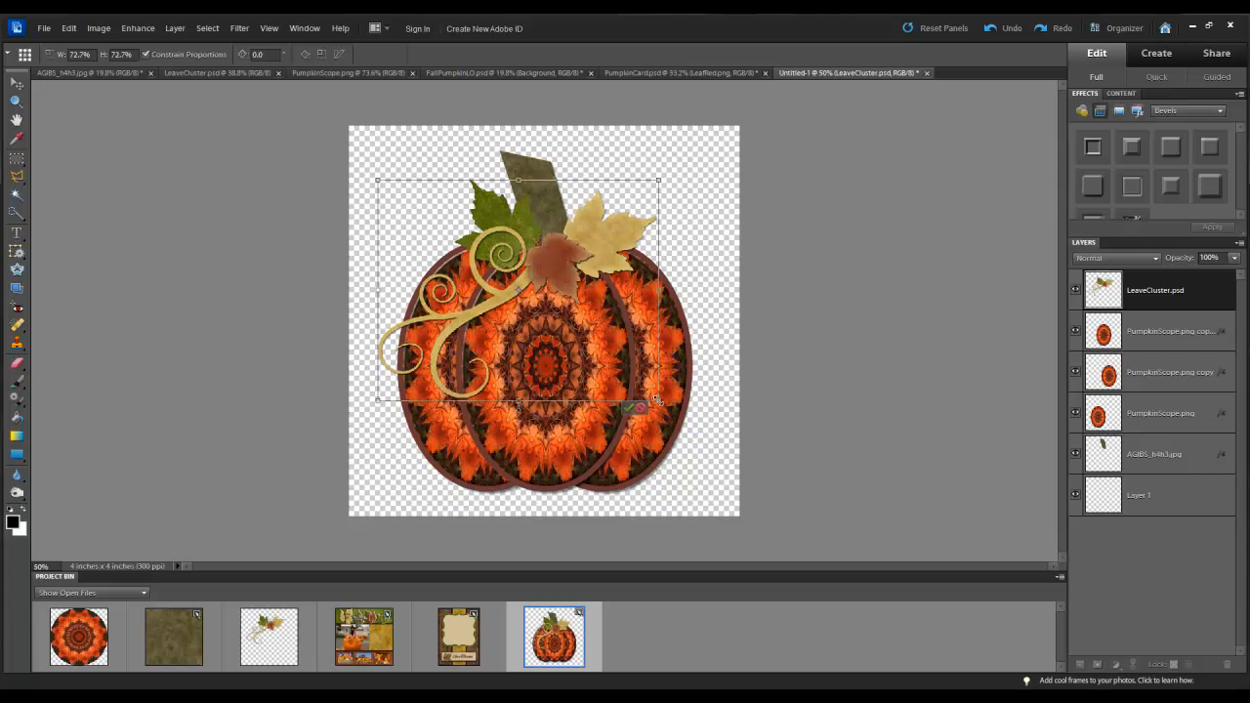
drag(657, 401, 638, 384)
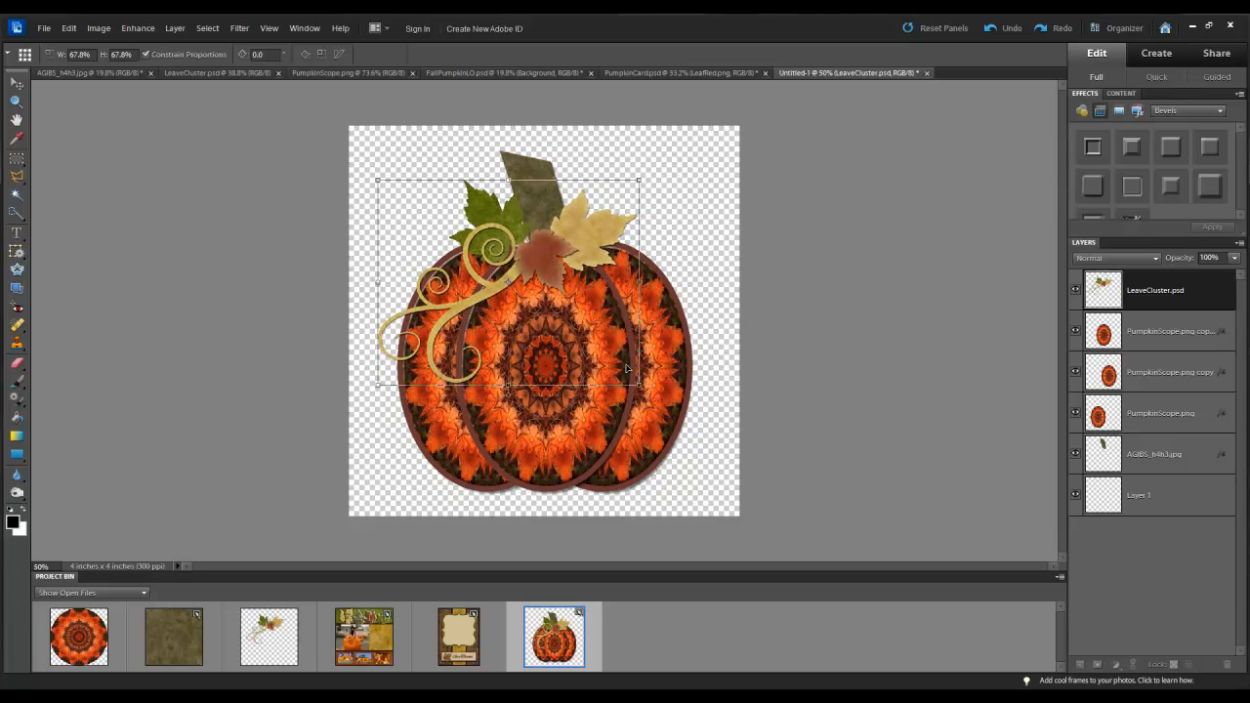
drag(575, 222, 585, 223)
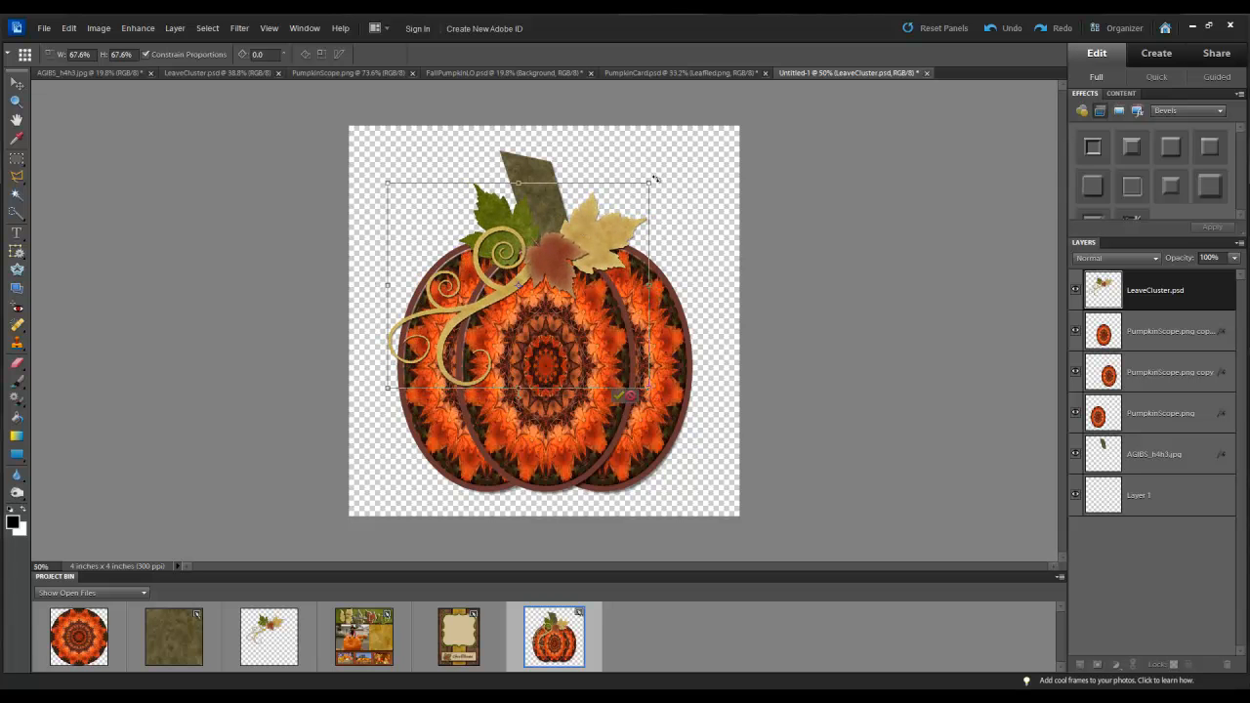
Rotate the leaf cluster about 3.5° clockwise and commit the transform.
drag(660, 184, 664, 193)
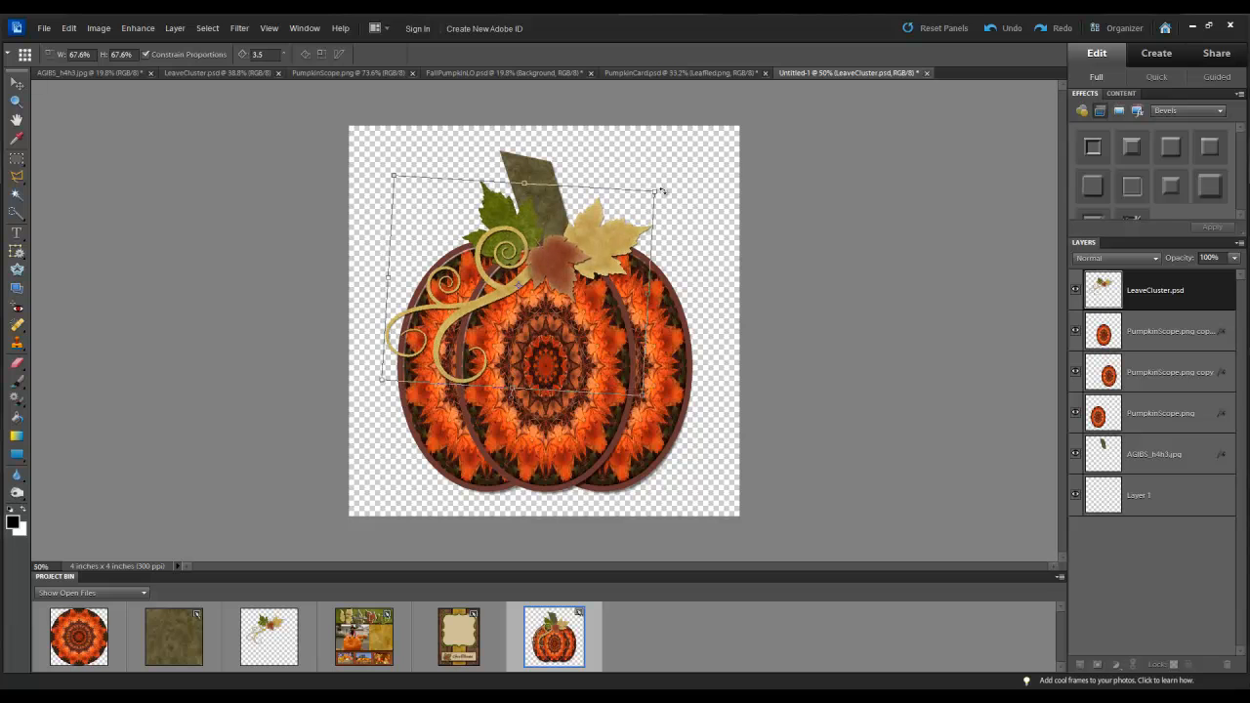
right_click(598, 252)
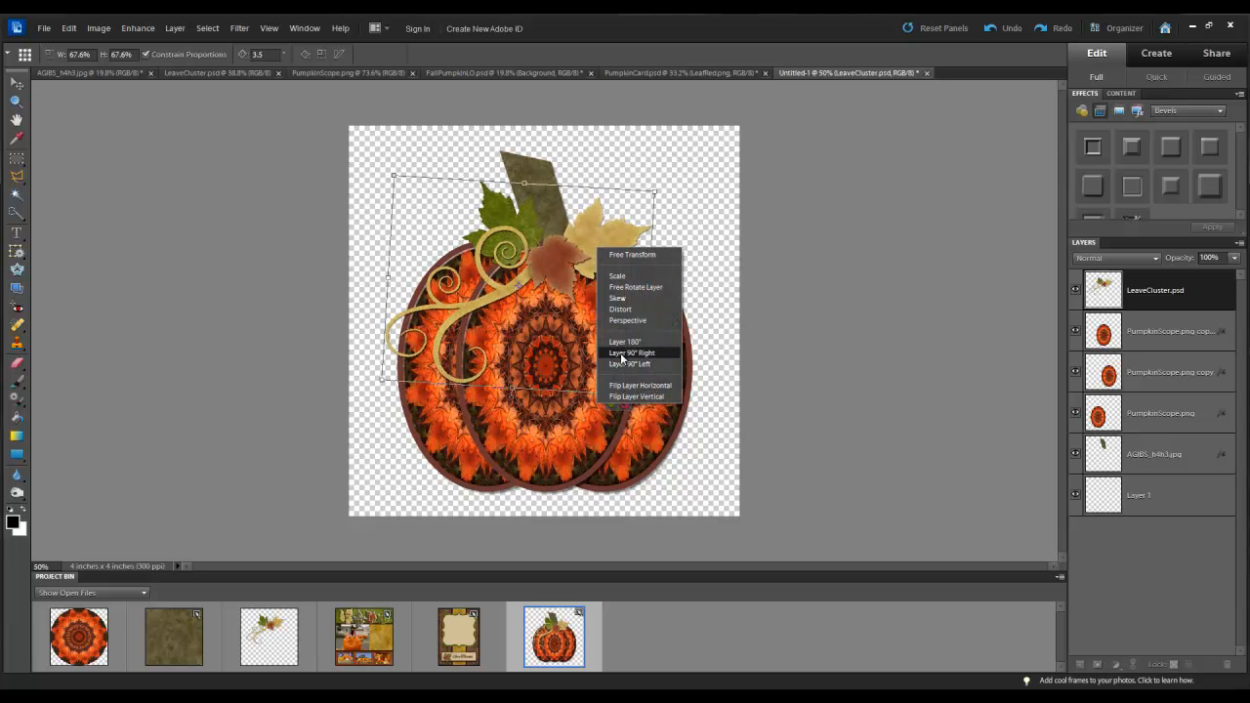
click(716, 307)
click(612, 403)
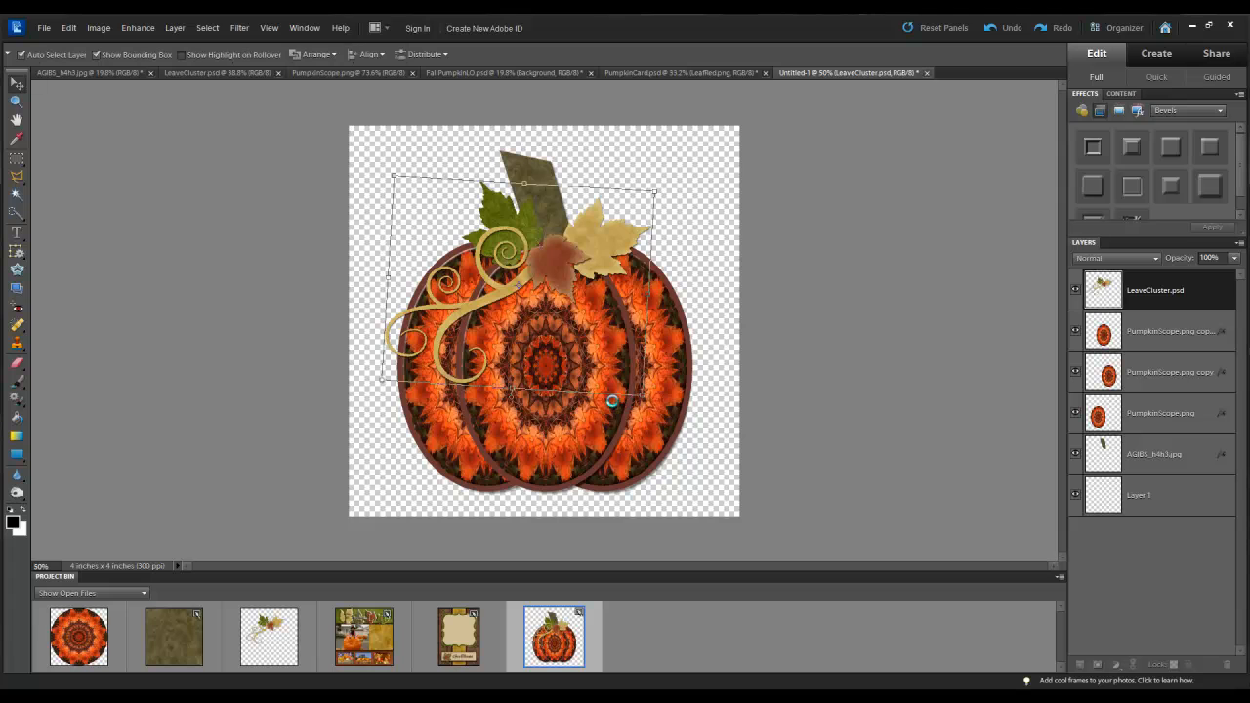
Give the leaf cluster a drop shadow with 5 px size, 5 px distance and 75% opacity.
right_click(599, 243)
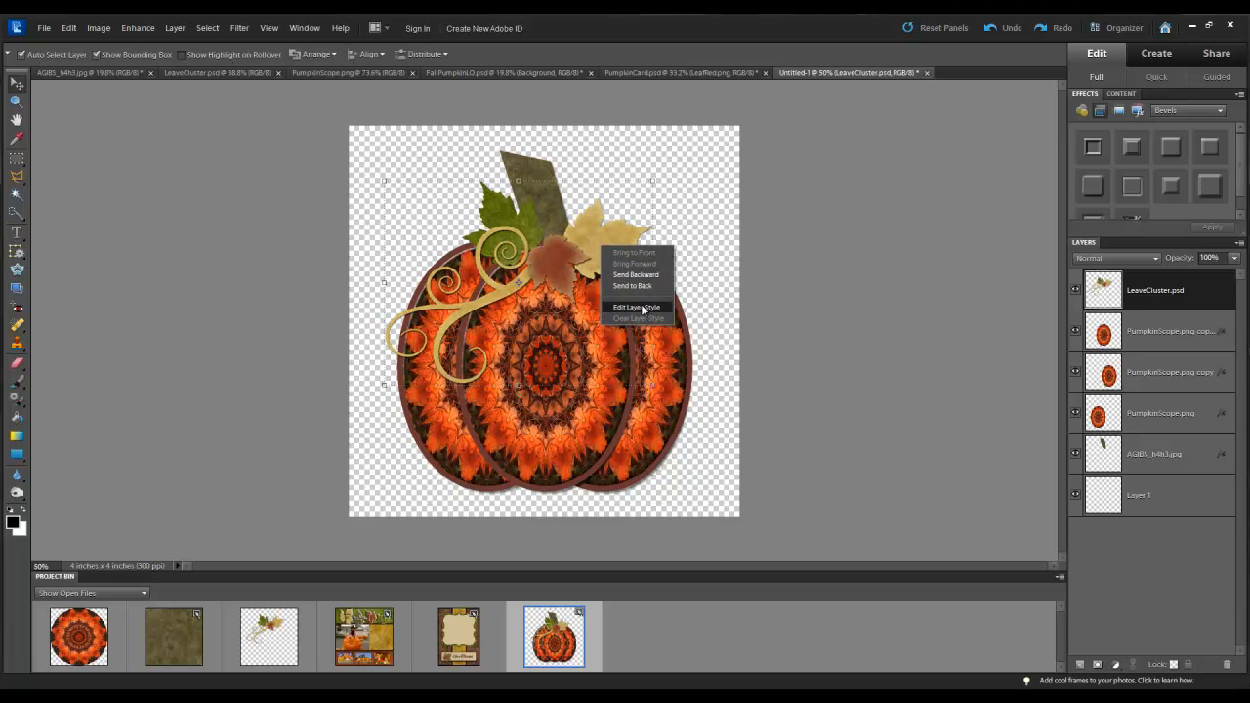
click(646, 307)
click(811, 318)
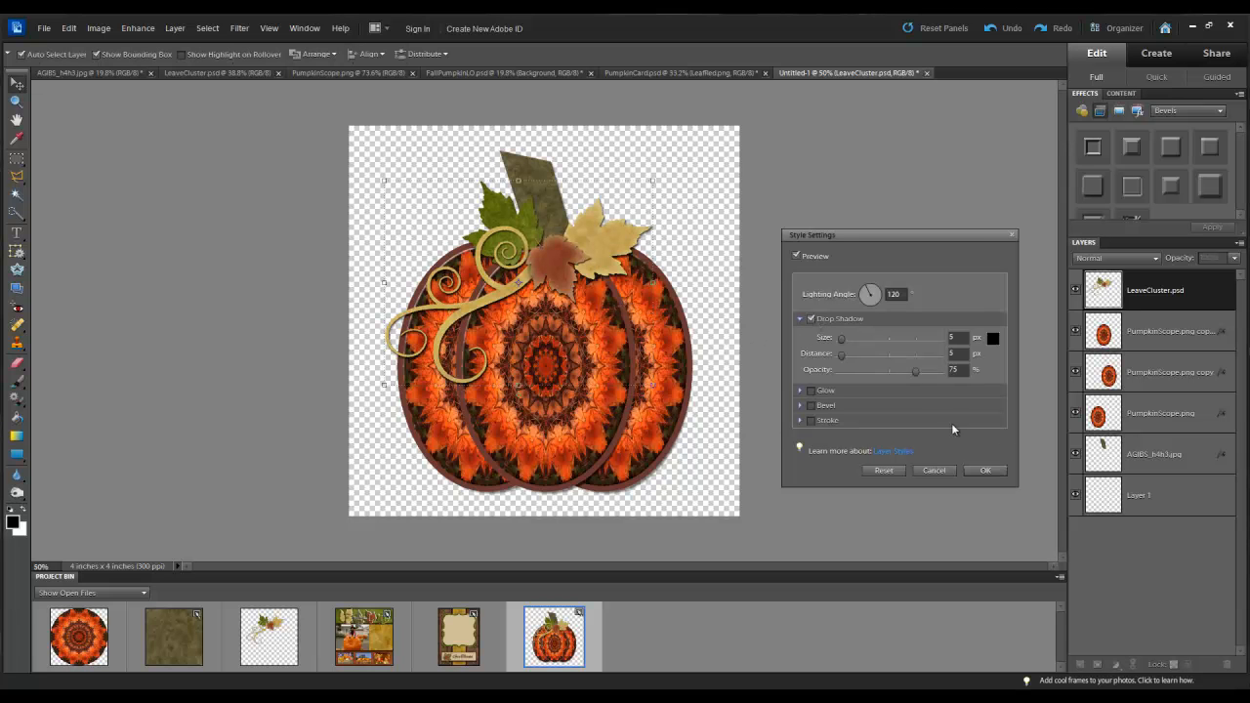
click(984, 471)
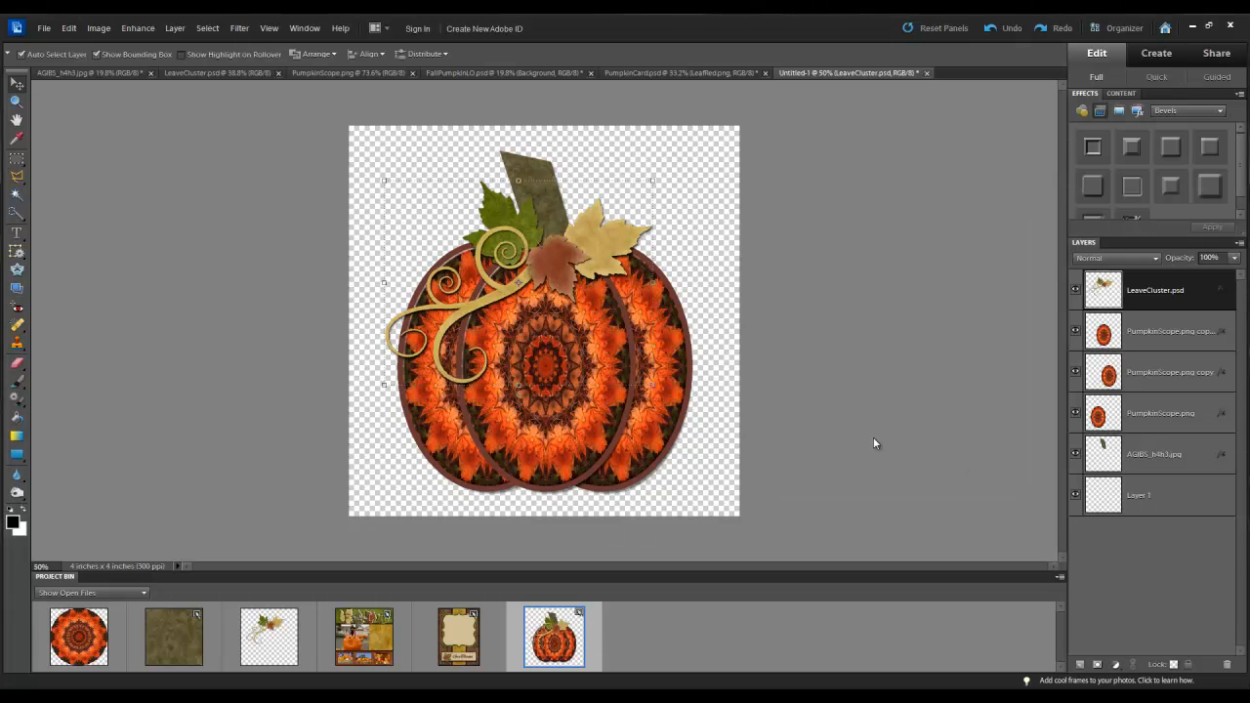
click(724, 430)
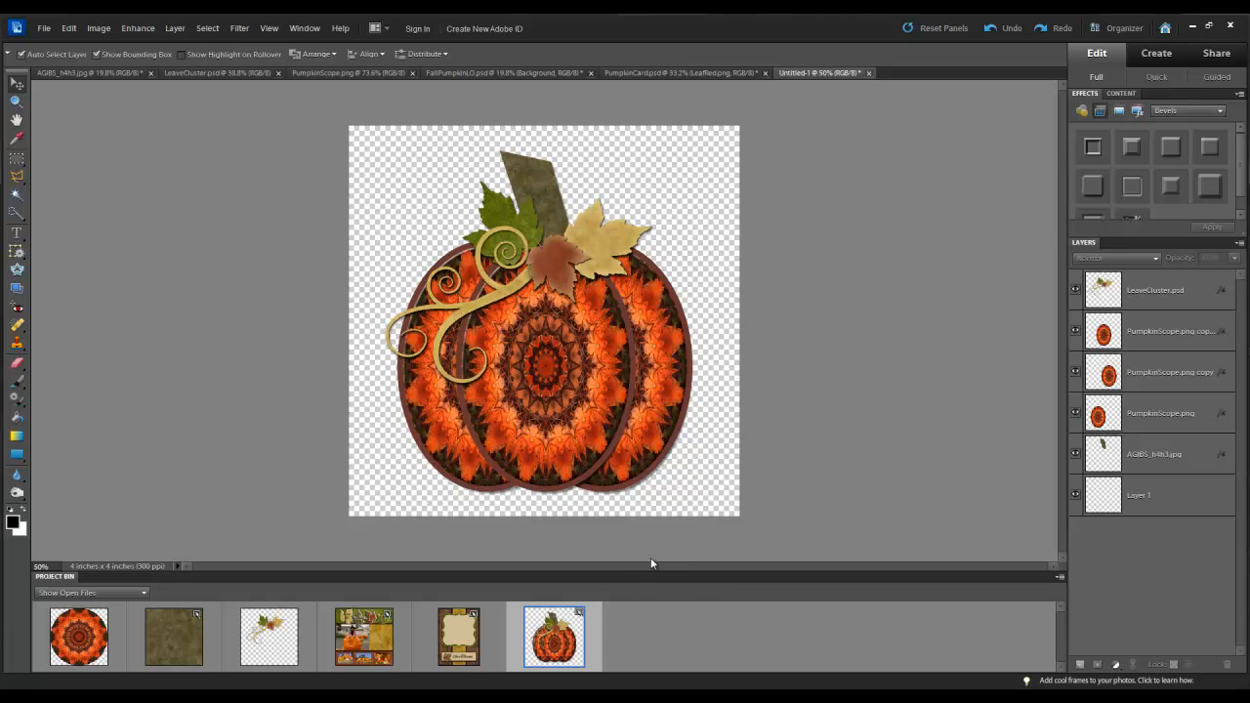
Add the finished pumpkin to FallPumpkinLO.psd above the topmost text layer A and move it onto the gold area beside the large photo.
click(375, 647)
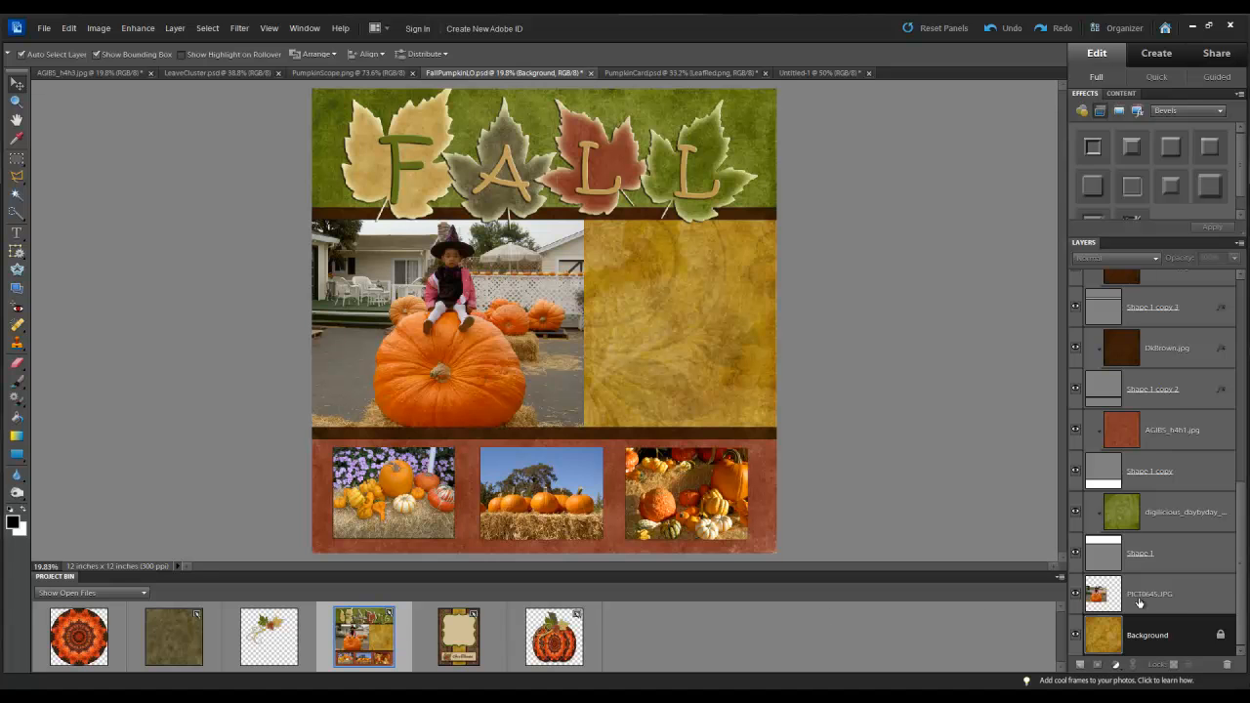
drag(1243, 635, 1245, 359)
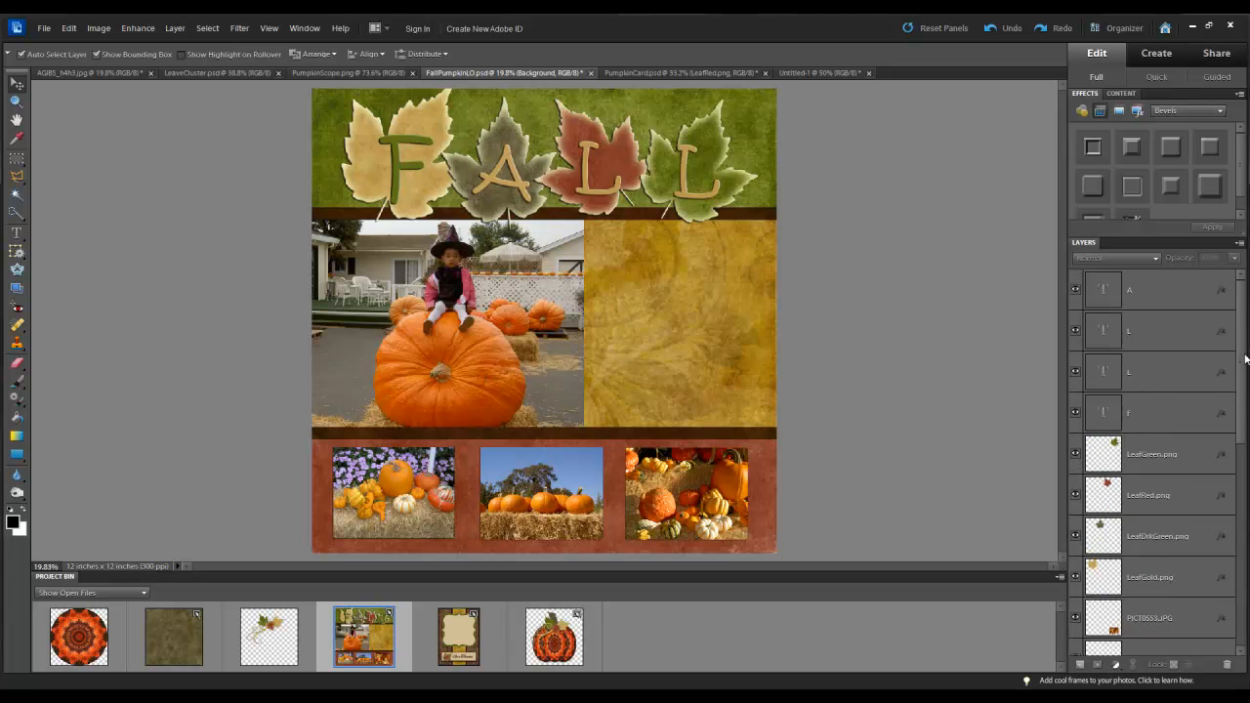
click(1108, 290)
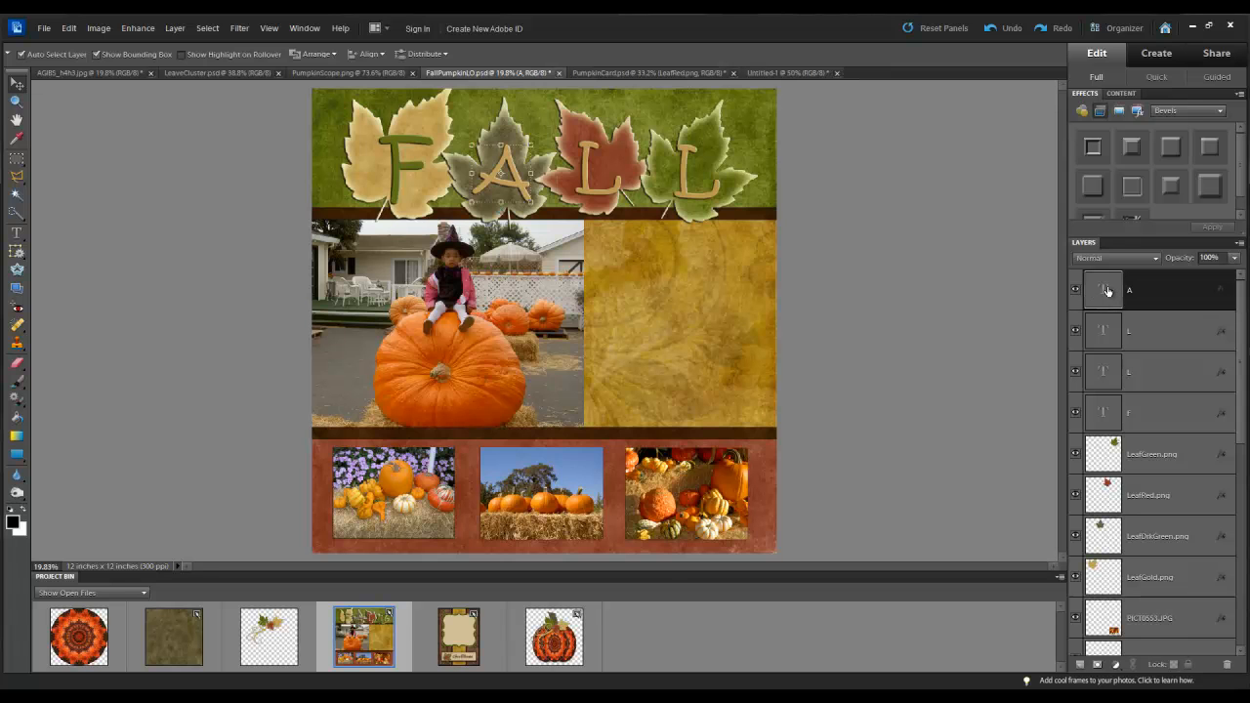
drag(559, 654, 654, 344)
drag(575, 347, 675, 327)
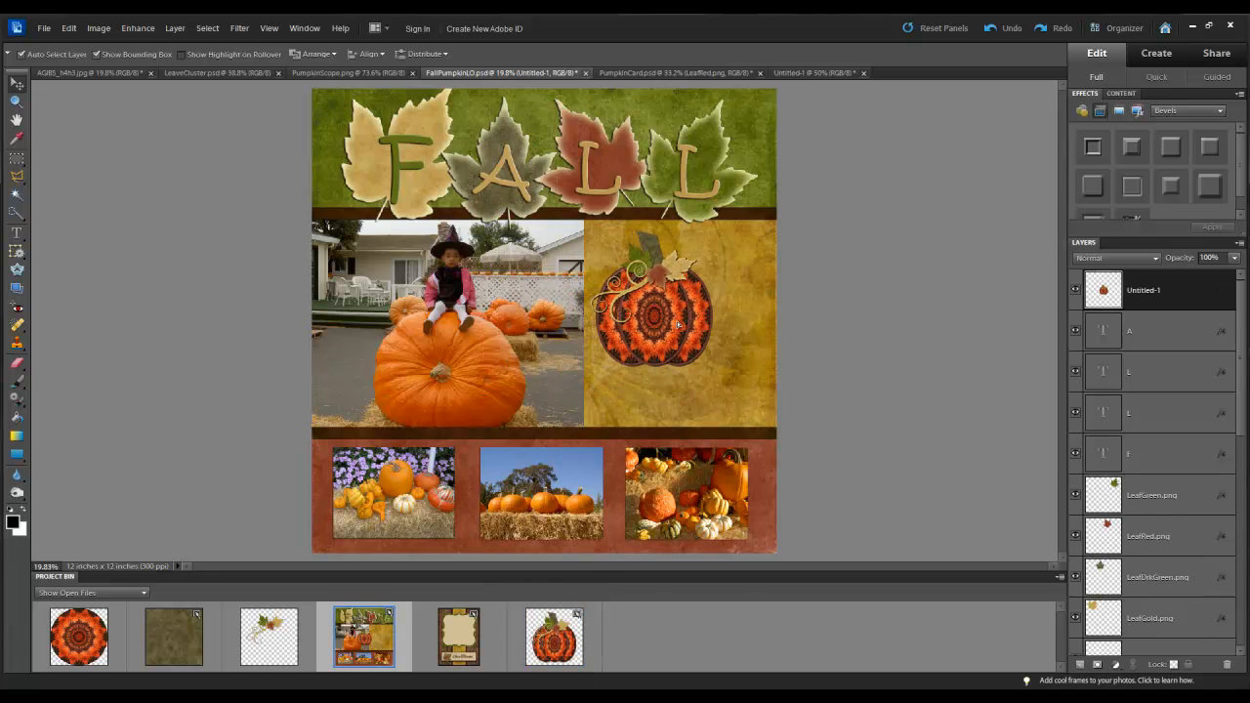
Enlarge the pumpkin proportionally to about 131.2% and centre it in the layout's gold area.
click(721, 373)
drag(724, 377, 760, 416)
drag(687, 382, 694, 381)
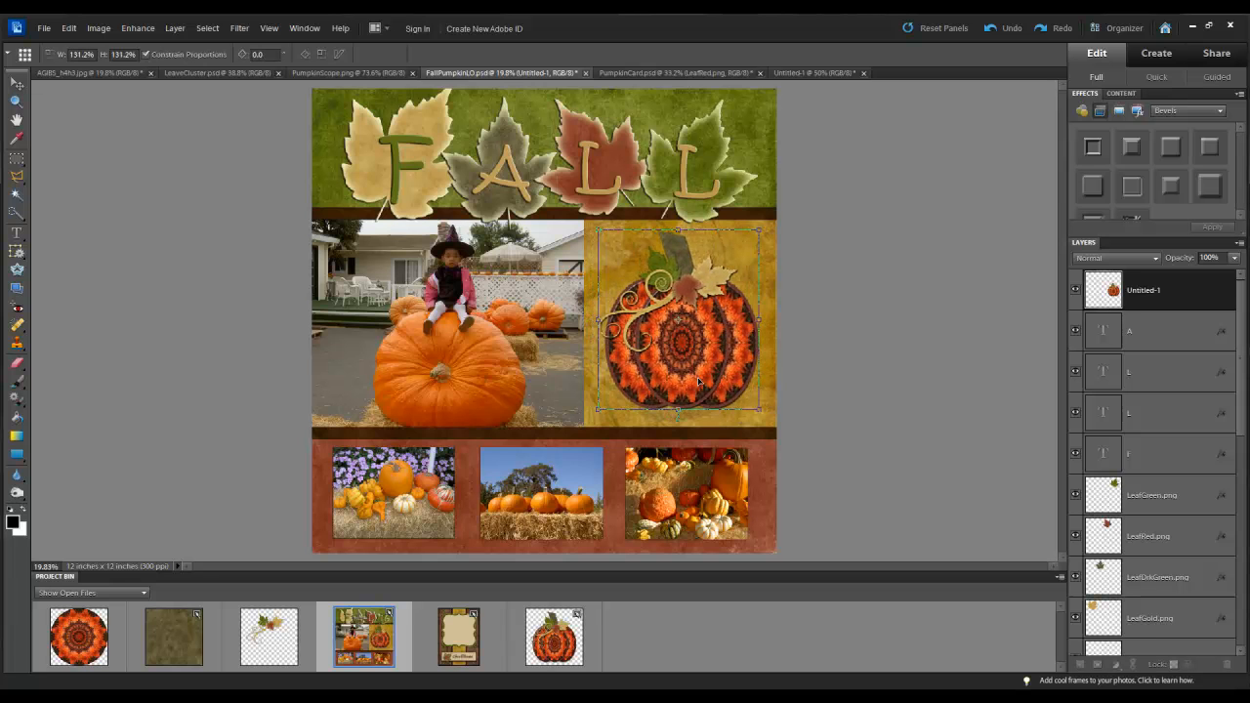
click(730, 419)
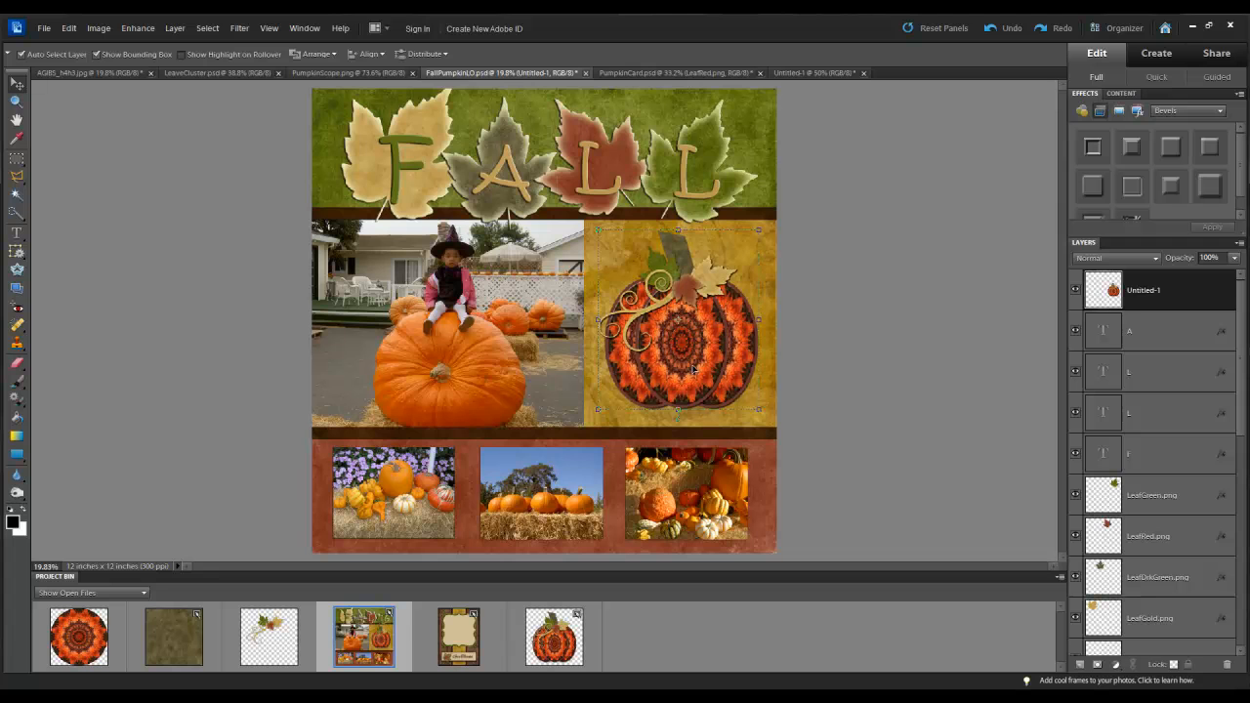
Apply a drop shadow to the pumpkin on the Fall layout with 5 px size, 5 px distance and 75% opacity.
right_click(694, 370)
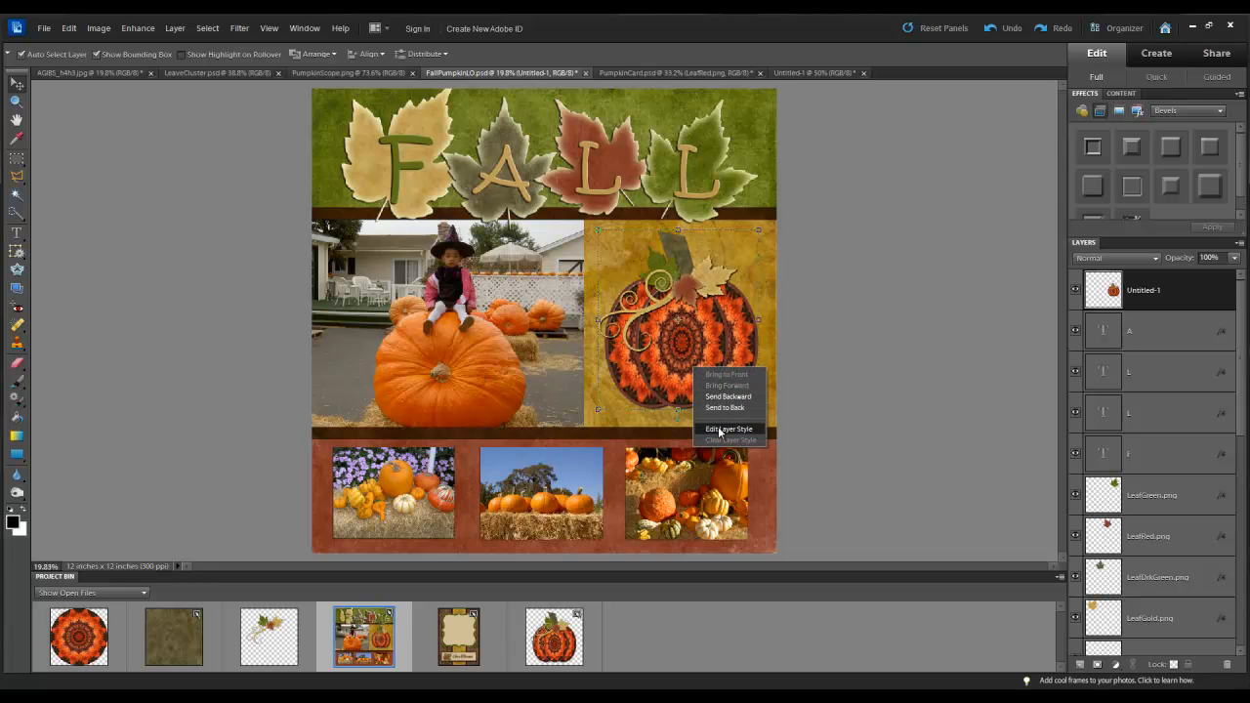
click(718, 431)
click(811, 319)
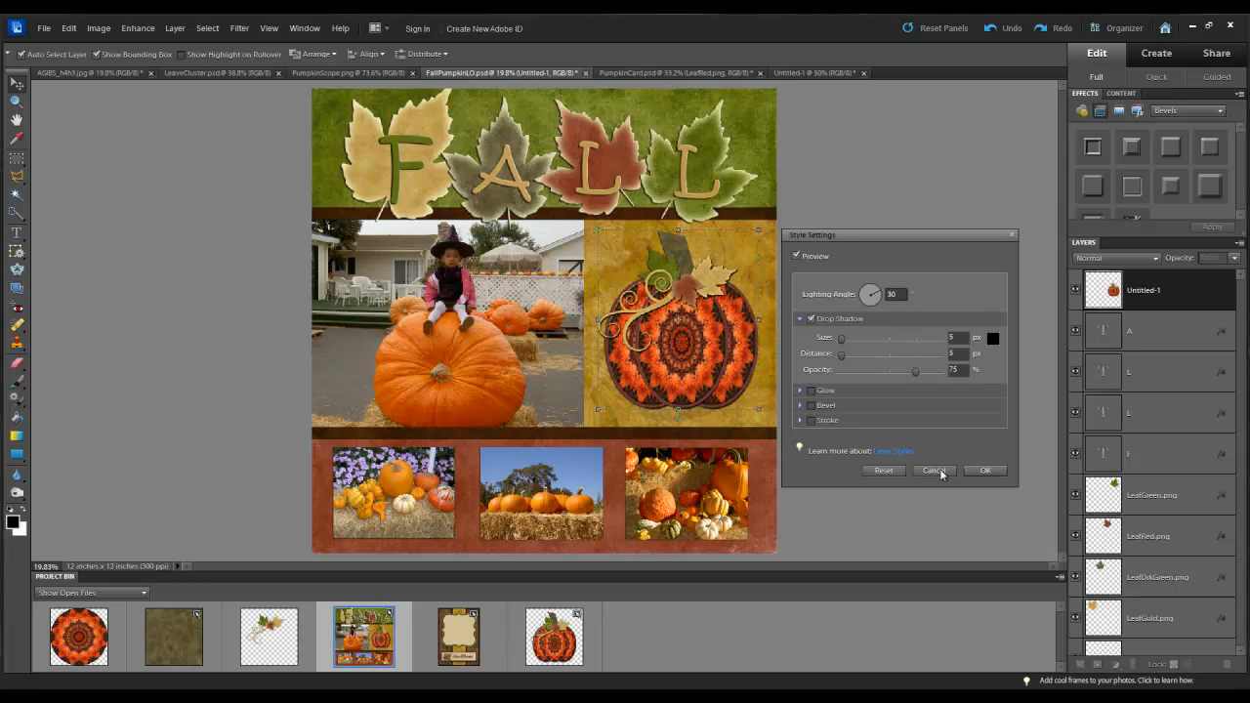
click(988, 472)
click(891, 434)
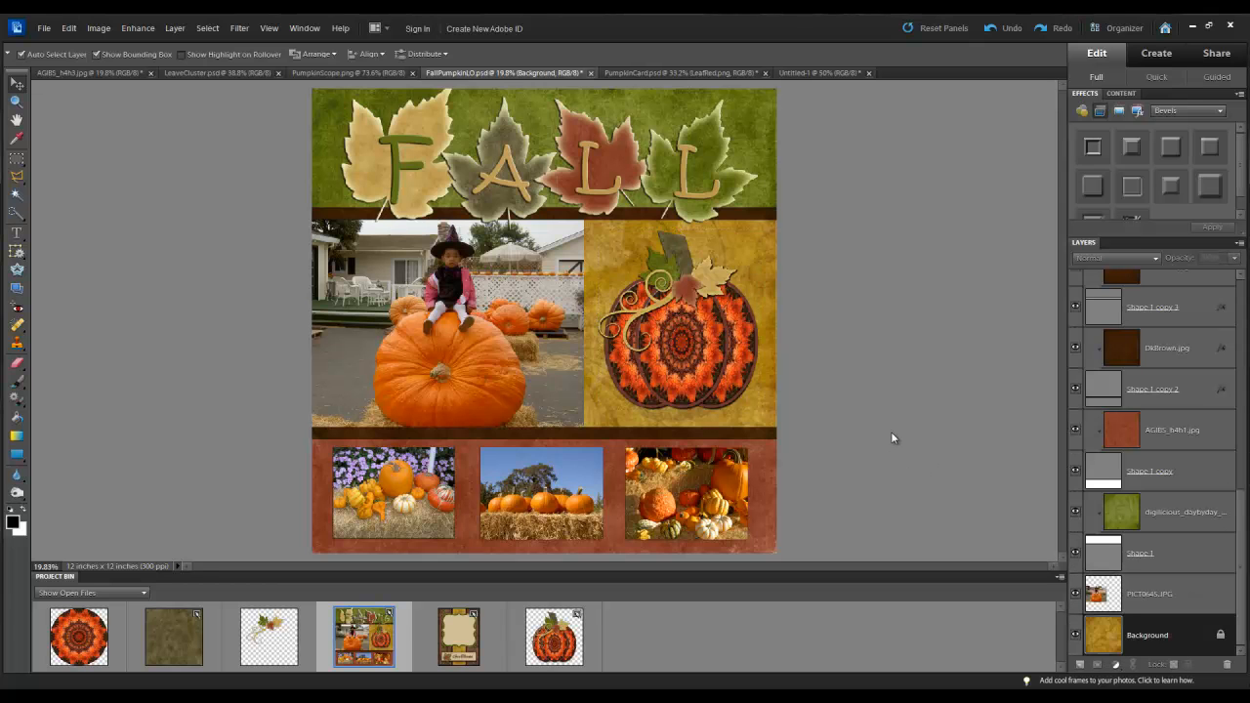
Add the pumpkin to PumpkinCard.psd, scale it proportionally to about 86.8% and centre it inside the cream bracket frame.
click(465, 633)
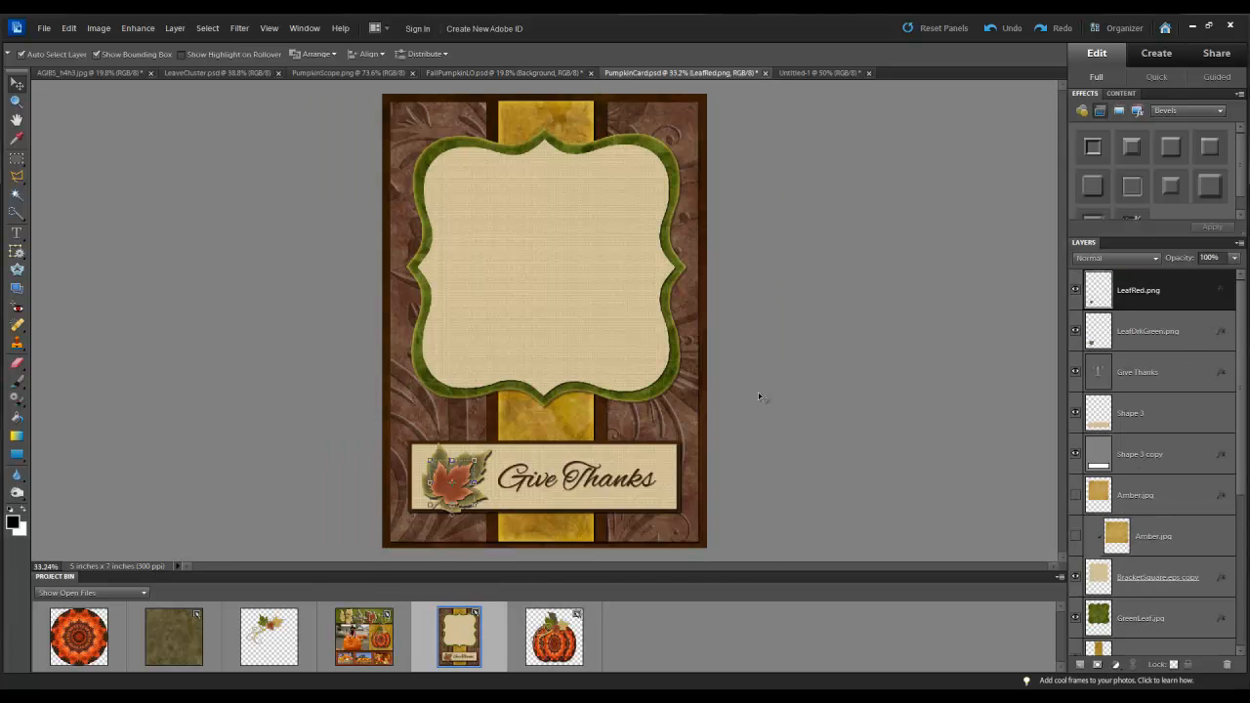
drag(554, 640, 552, 262)
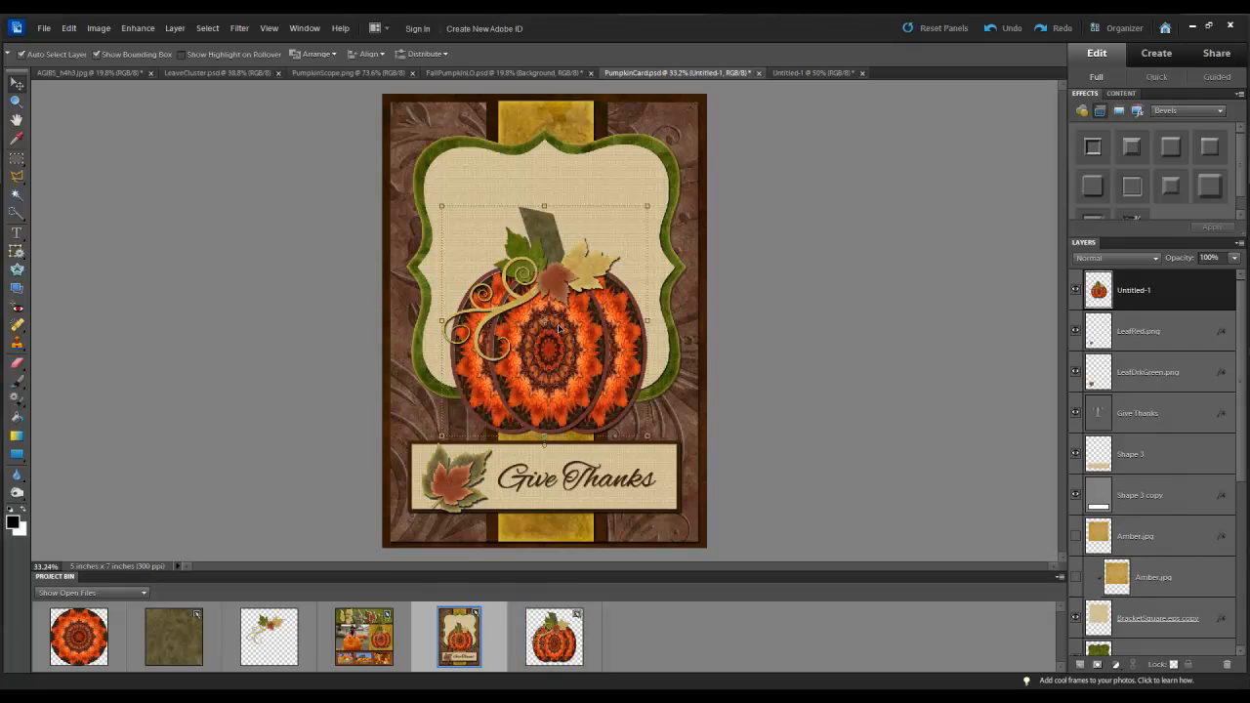
drag(648, 145, 621, 177)
drag(553, 294, 567, 287)
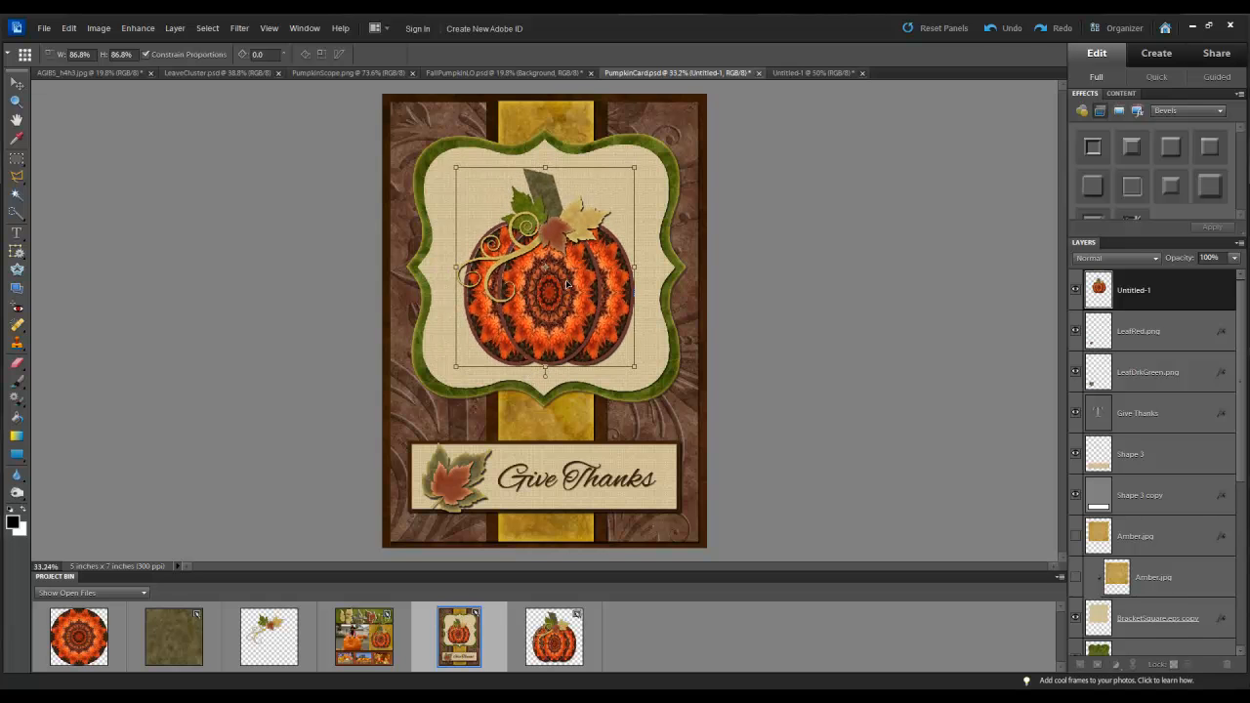
click(604, 375)
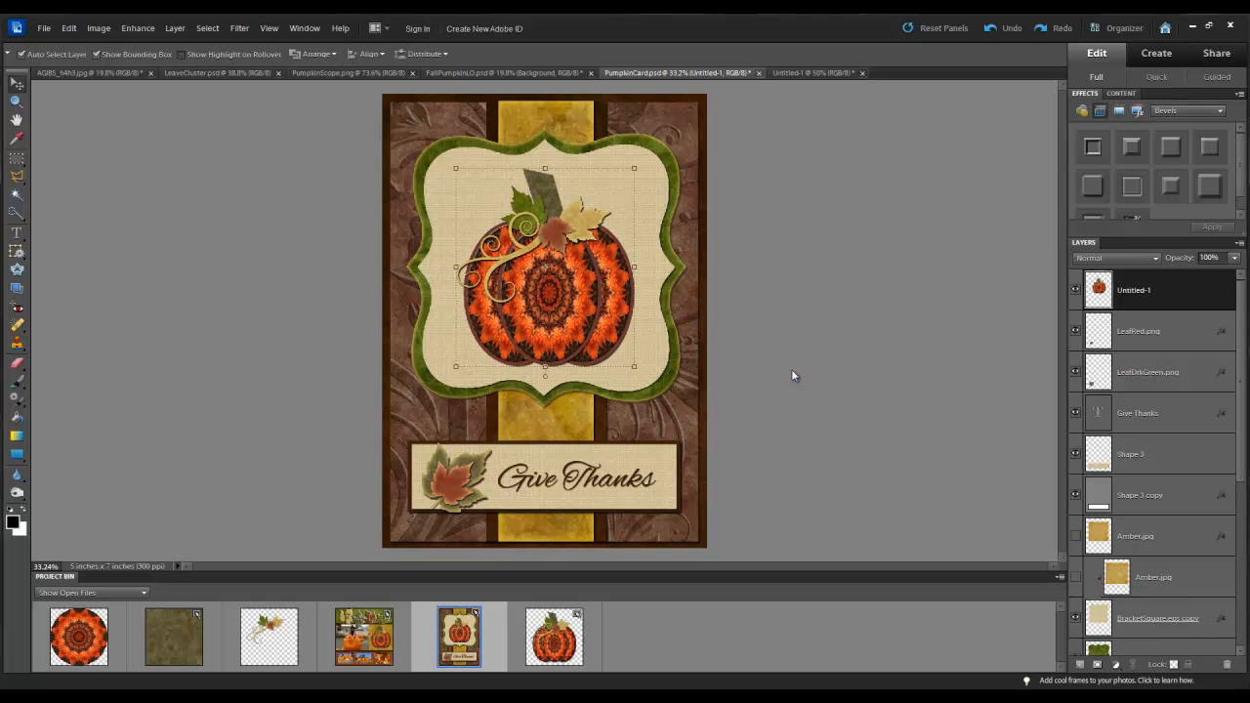
click(792, 375)
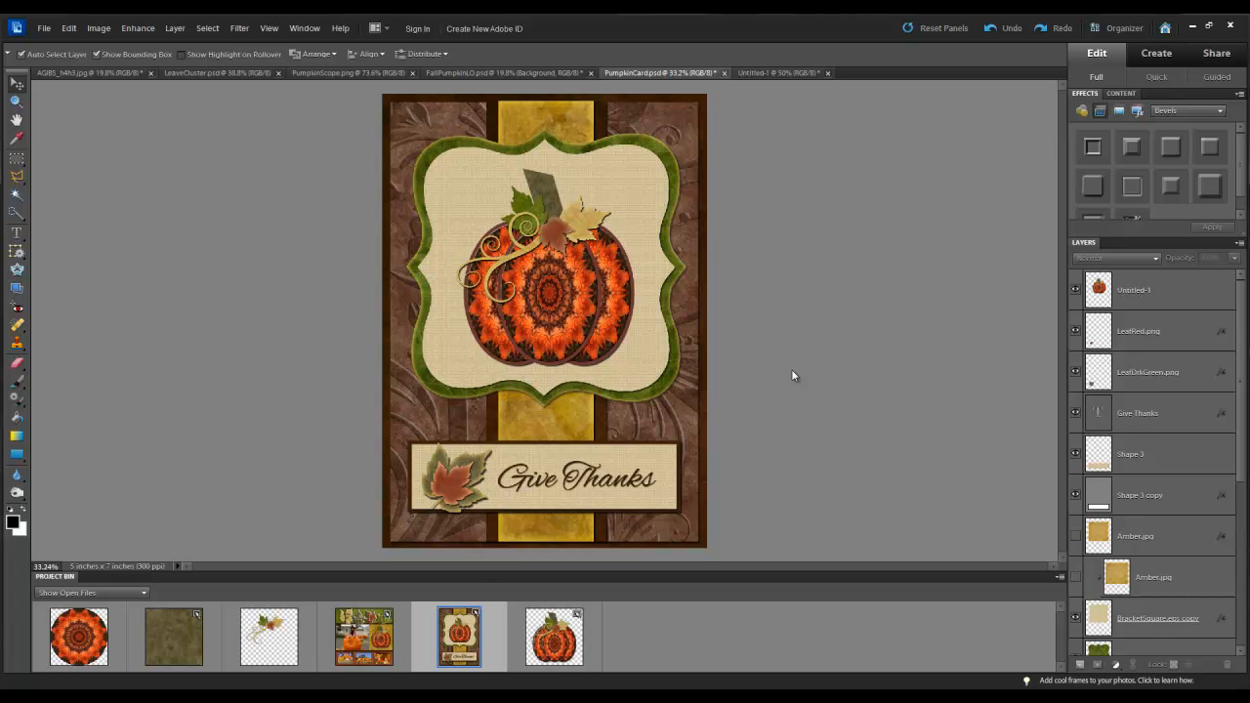